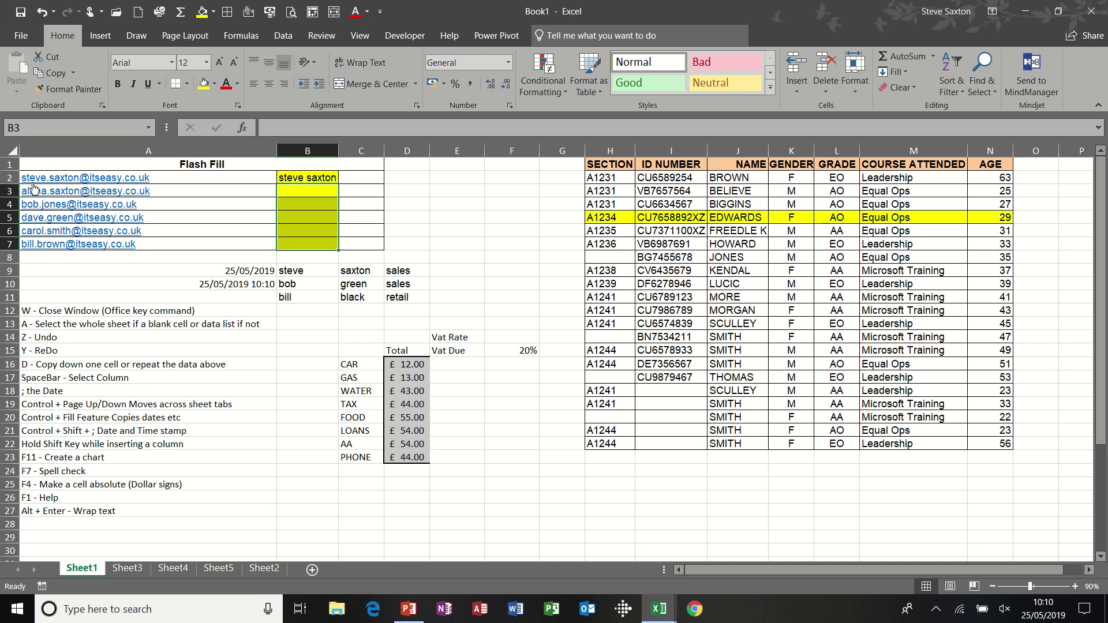
# - Flash Fill B3:B7 with full names from column A's e-mail addresses, following B2's example
pyautogui.click(306, 178)
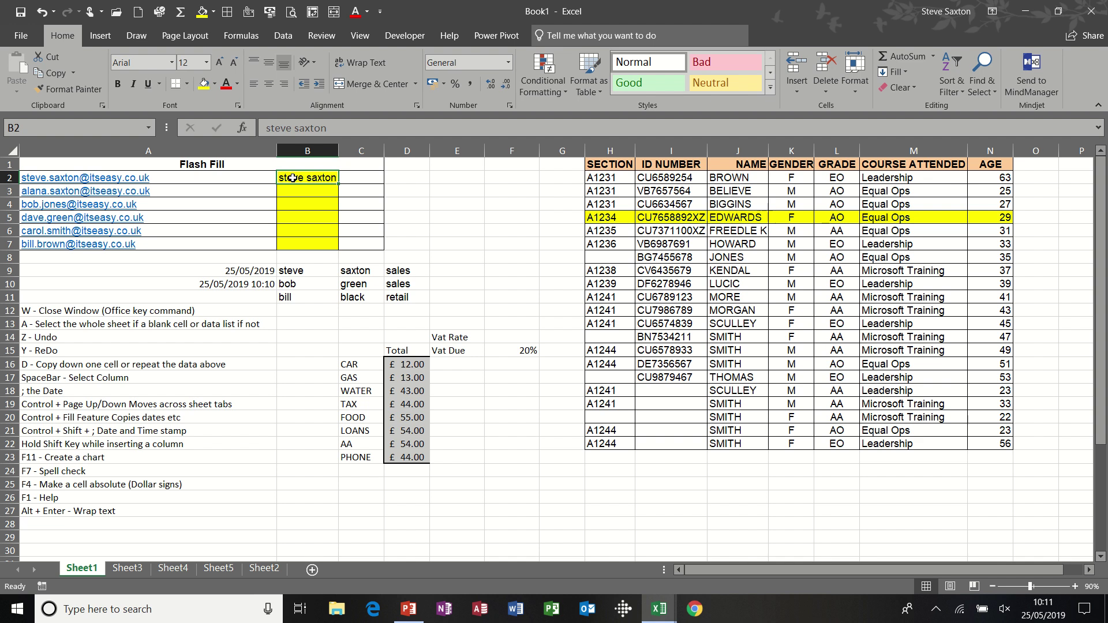
pyautogui.moveTo(299, 179); pyautogui.dragTo(298, 242)
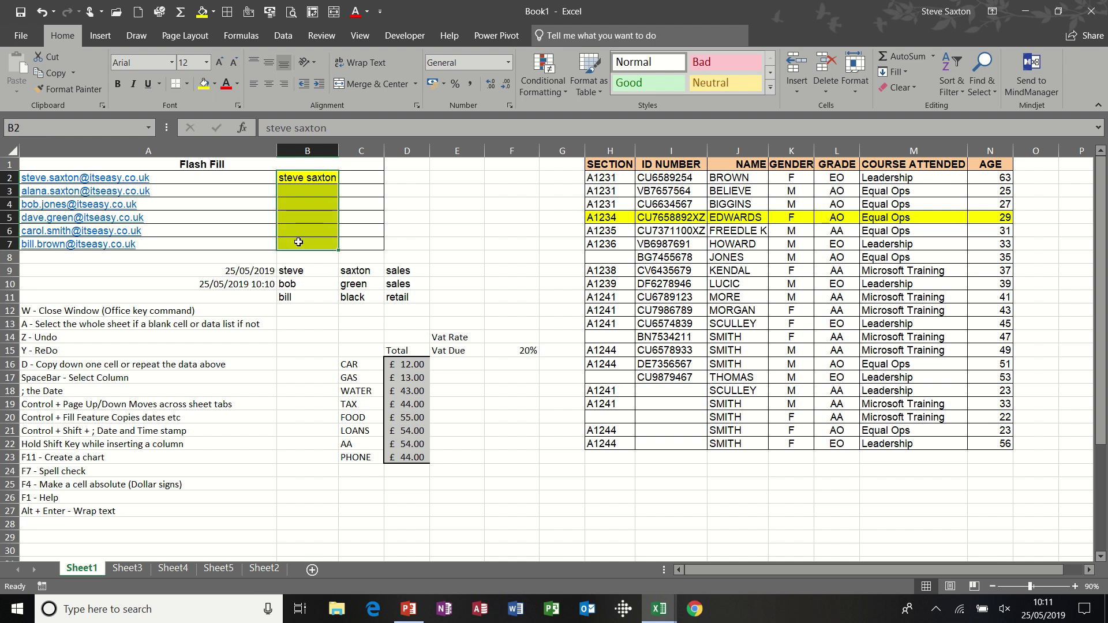
pyautogui.hotkey('ctrl', 'e')
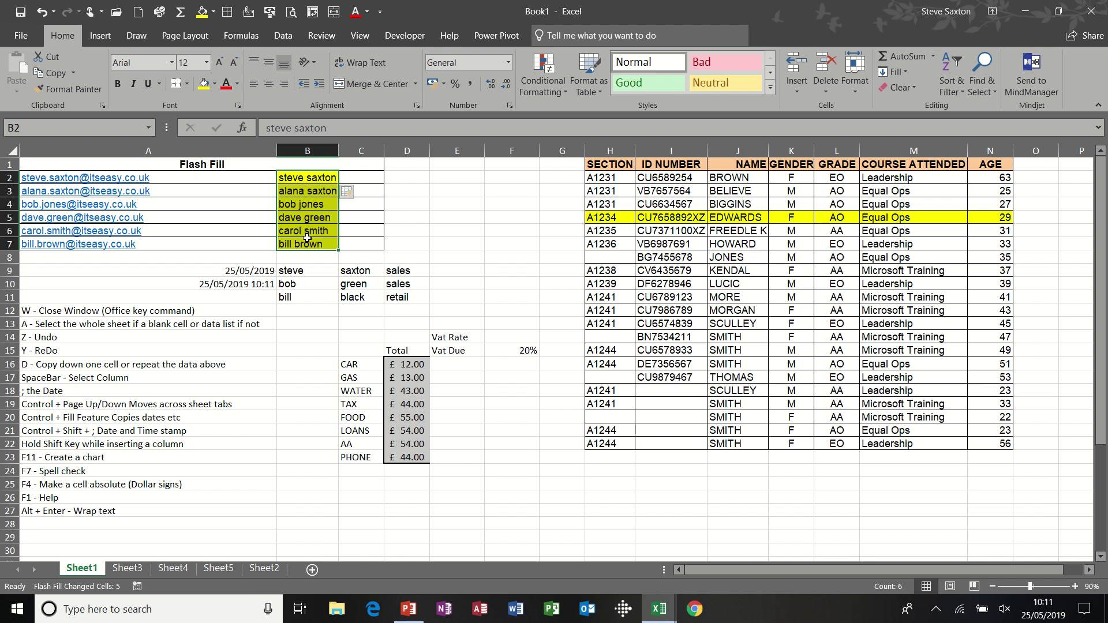
pyautogui.click(455, 272)
pyautogui.moveTo(307, 269); pyautogui.dragTo(398, 295)
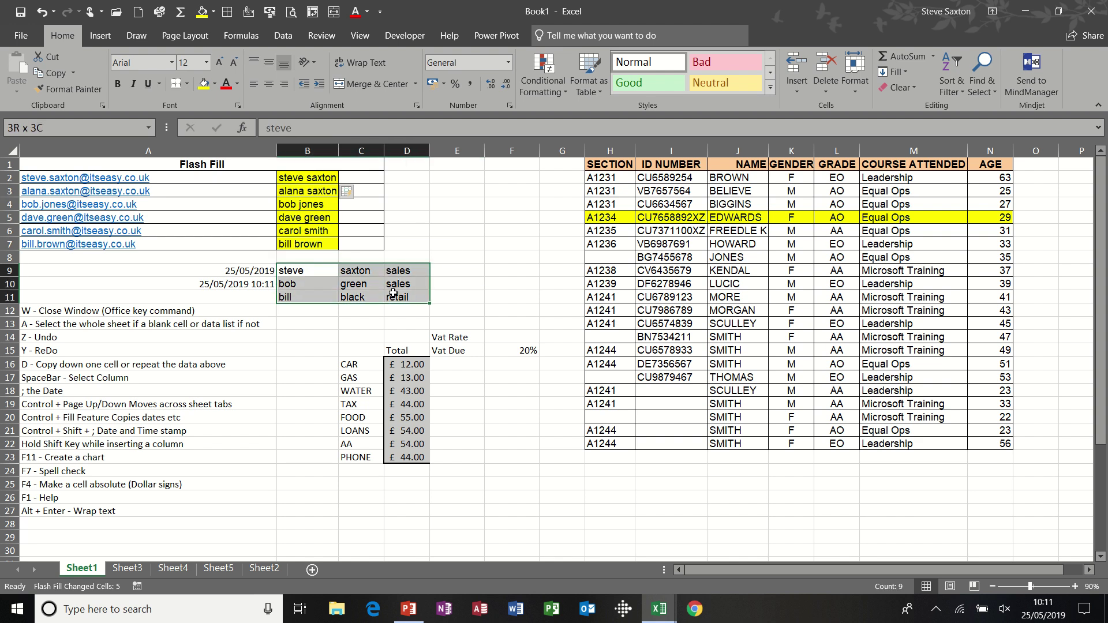
pyautogui.click(453, 269)
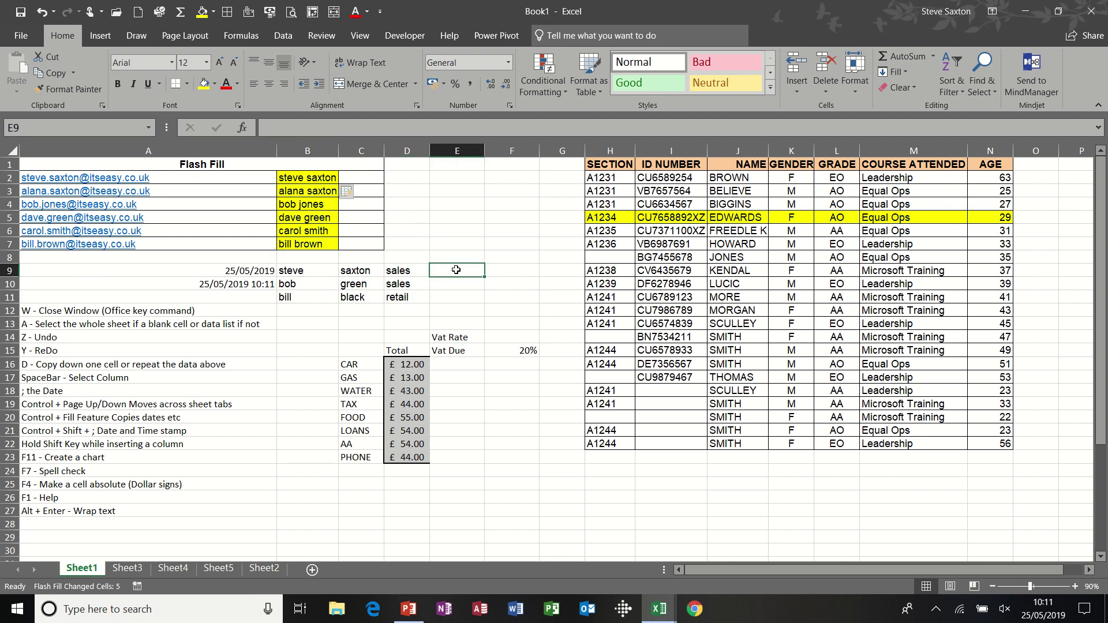
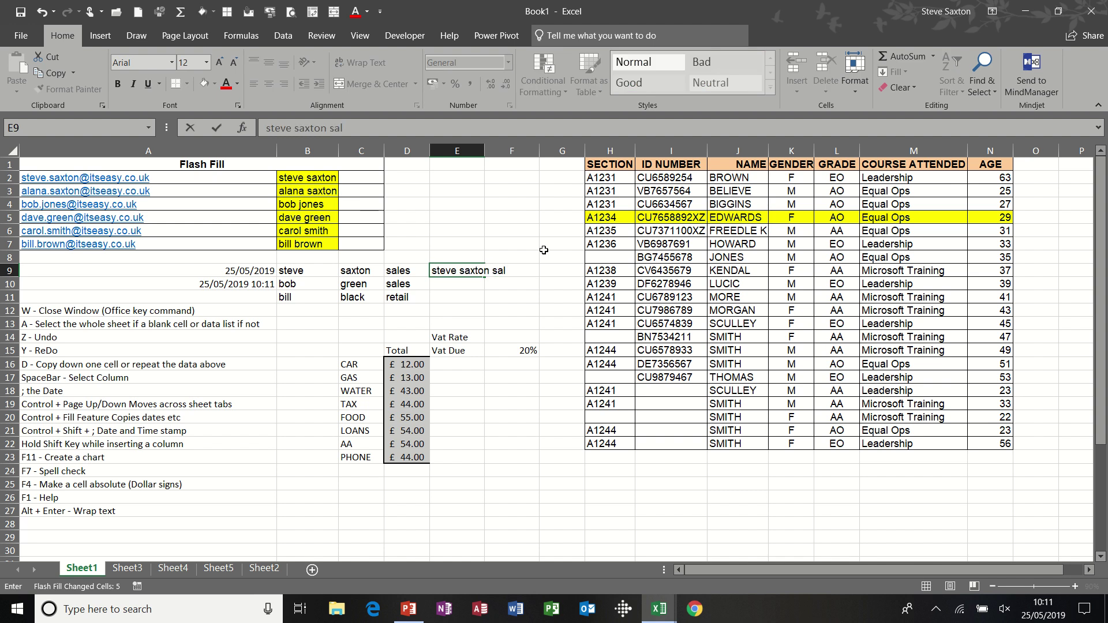
pyautogui.write('es')
pyautogui.click(466, 282)
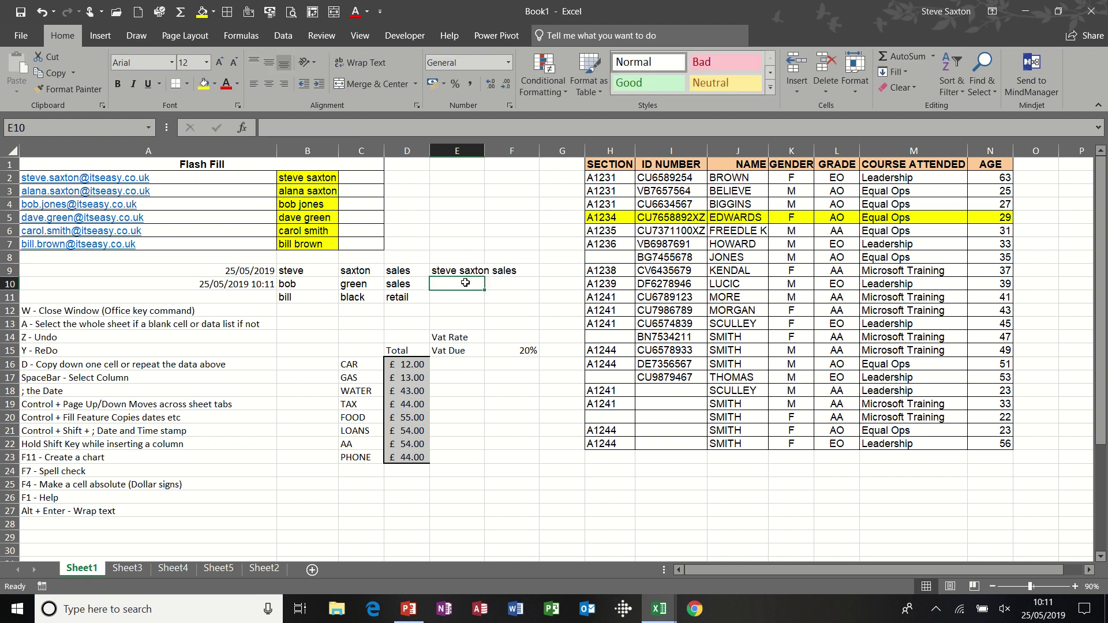
pyautogui.moveTo(462, 270); pyautogui.dragTo(460, 296)
pyautogui.hotkey('ctrl', 'e')
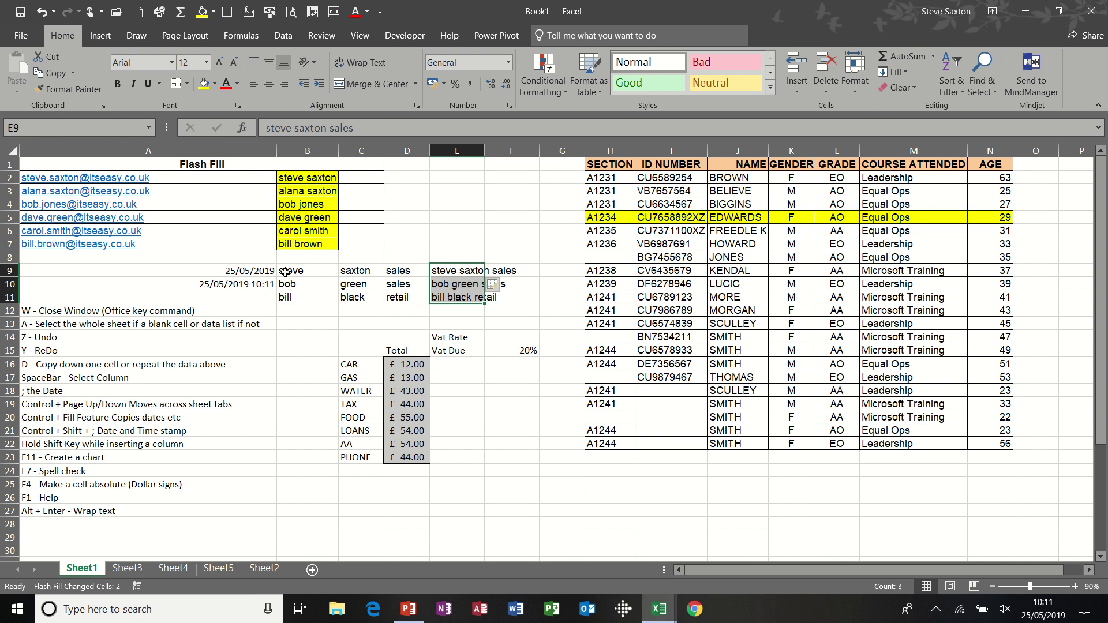
pyautogui.click(245, 271)
pyautogui.click(234, 284)
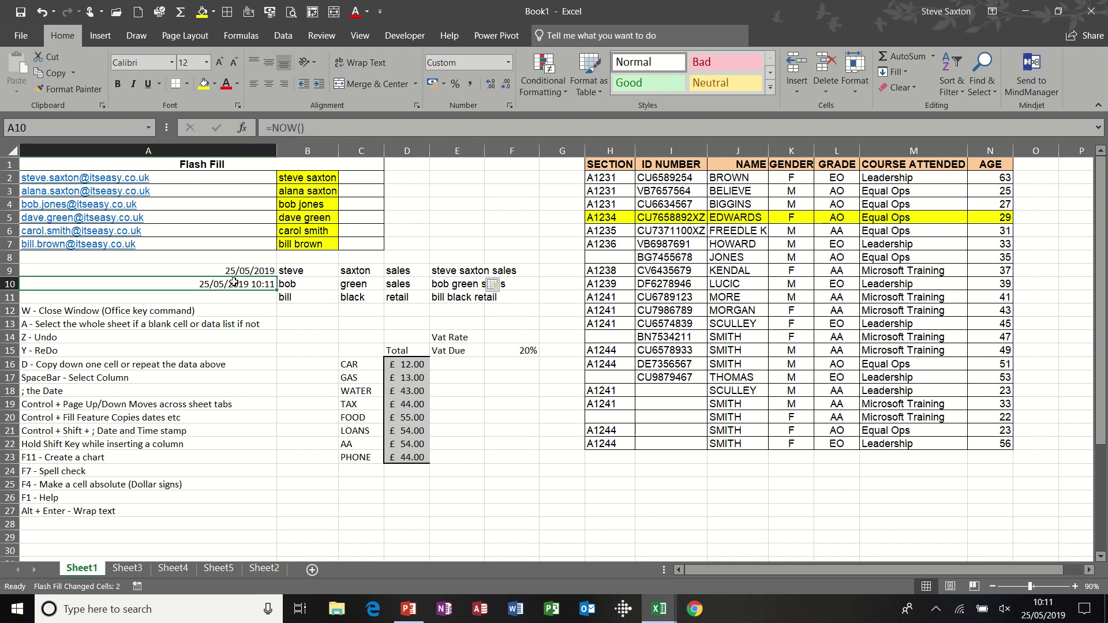
pyautogui.click(234, 271)
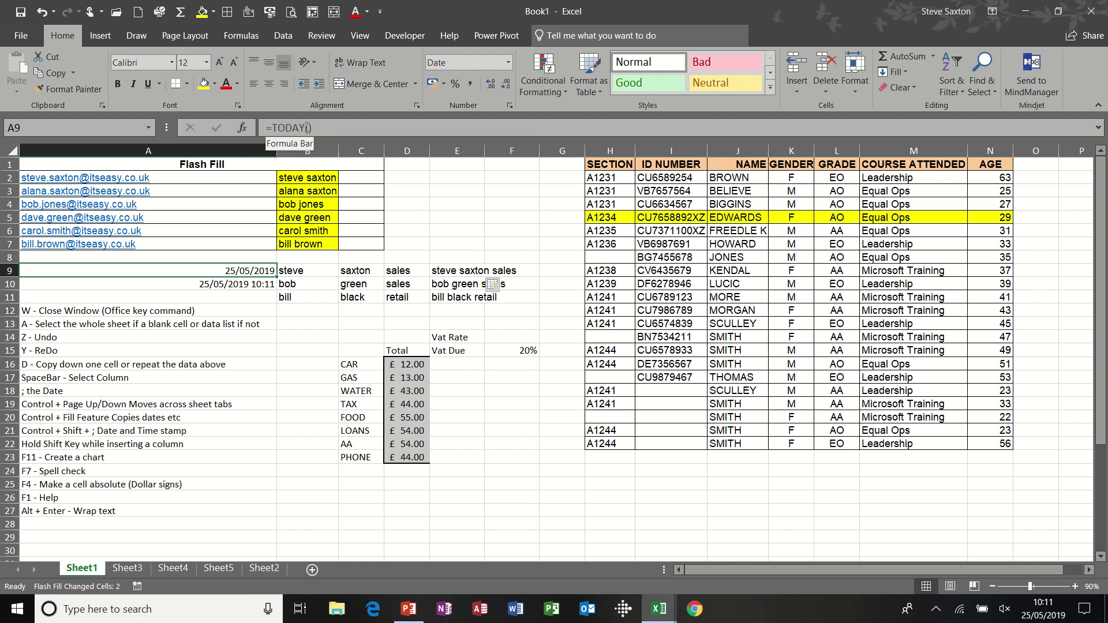
pyautogui.click(232, 283)
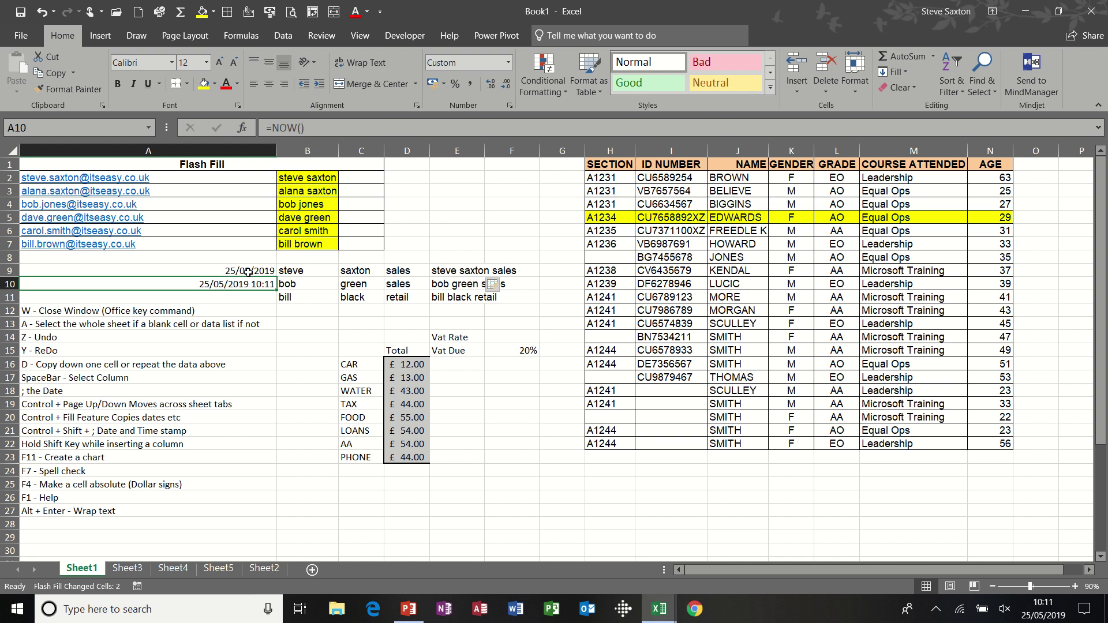
pyautogui.click(248, 271)
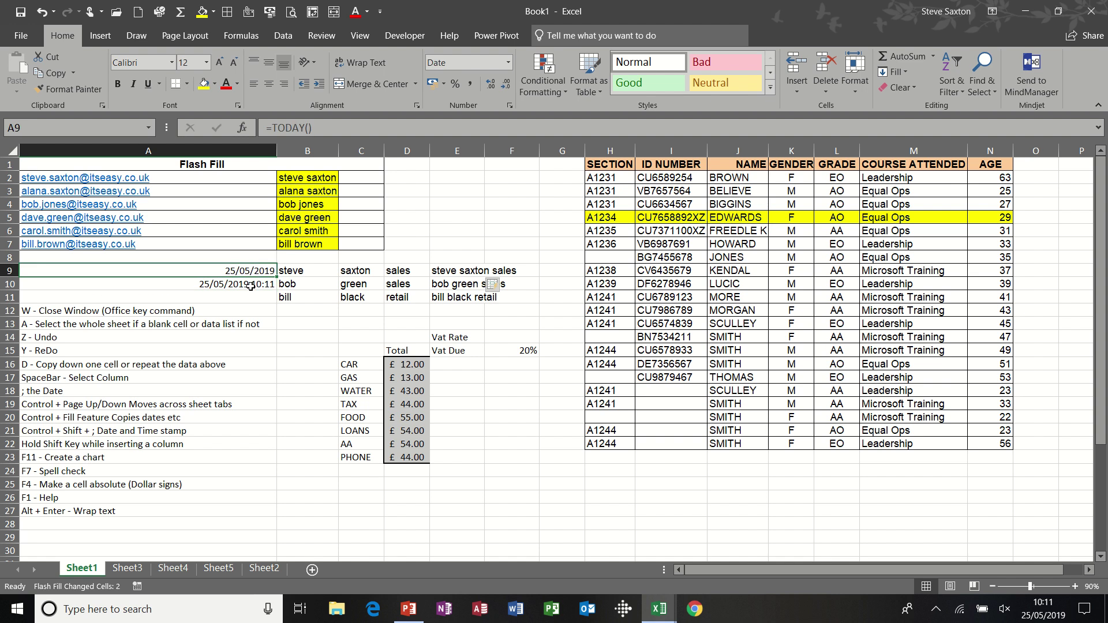
pyautogui.click(250, 285)
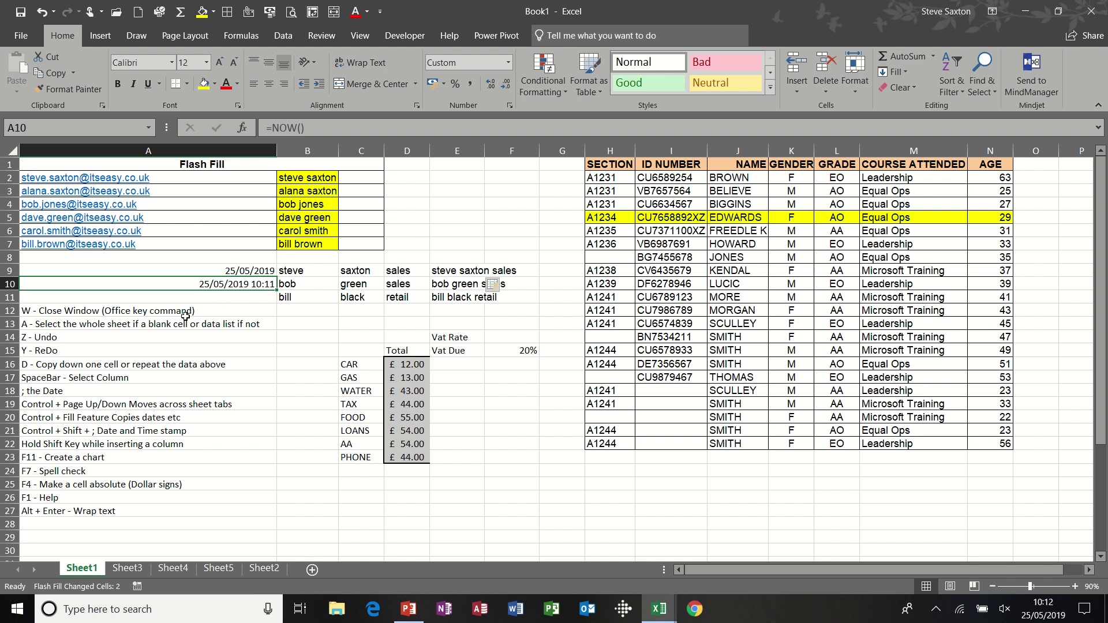
pyautogui.hotkey('ctrl', 'w')
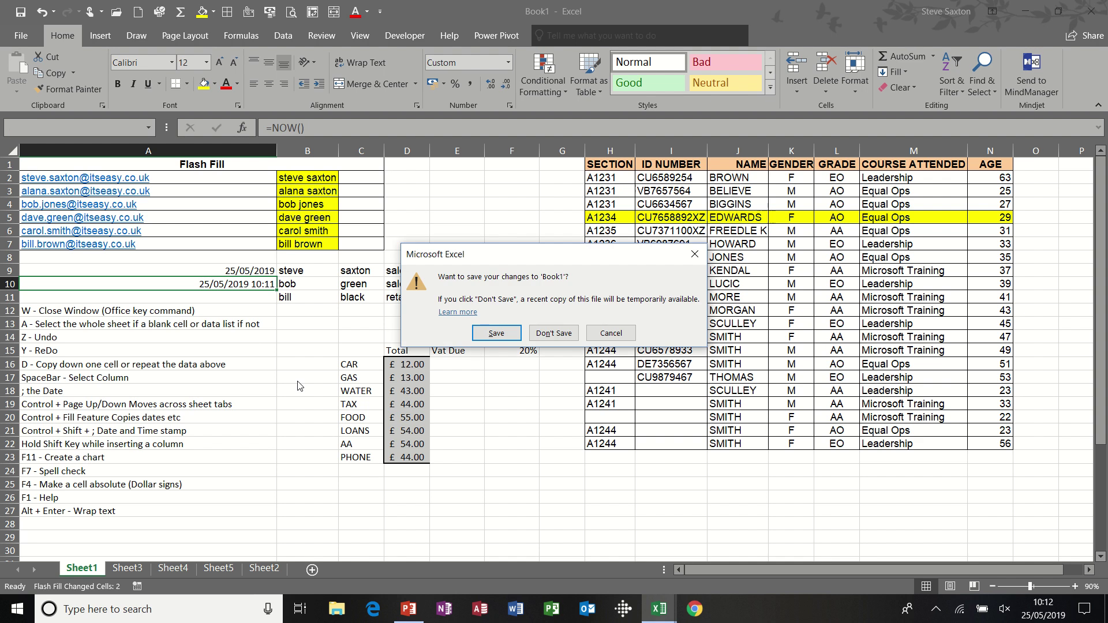
pyautogui.moveTo(558, 263); pyautogui.dragTo(468, 239)
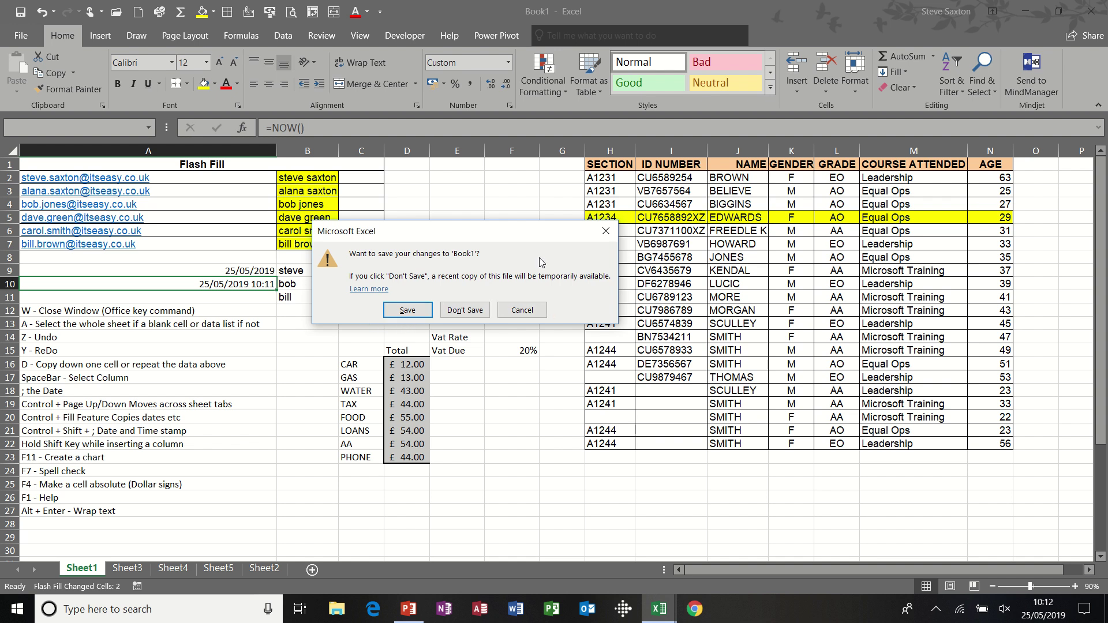
pyautogui.moveTo(505, 239); pyautogui.dragTo(524, 222)
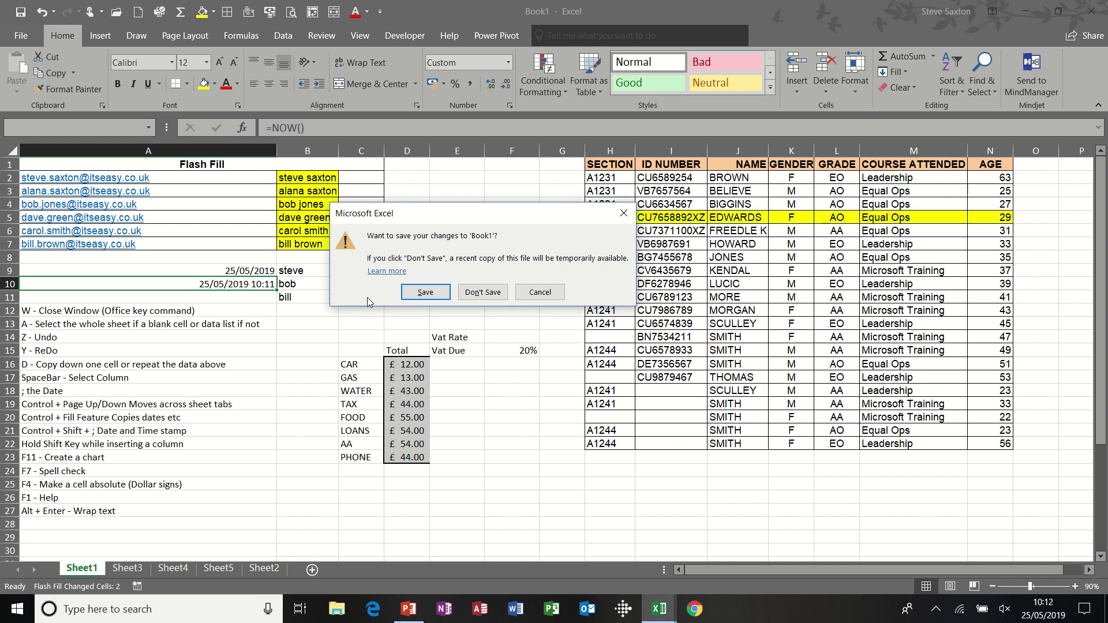
pyautogui.click(624, 215)
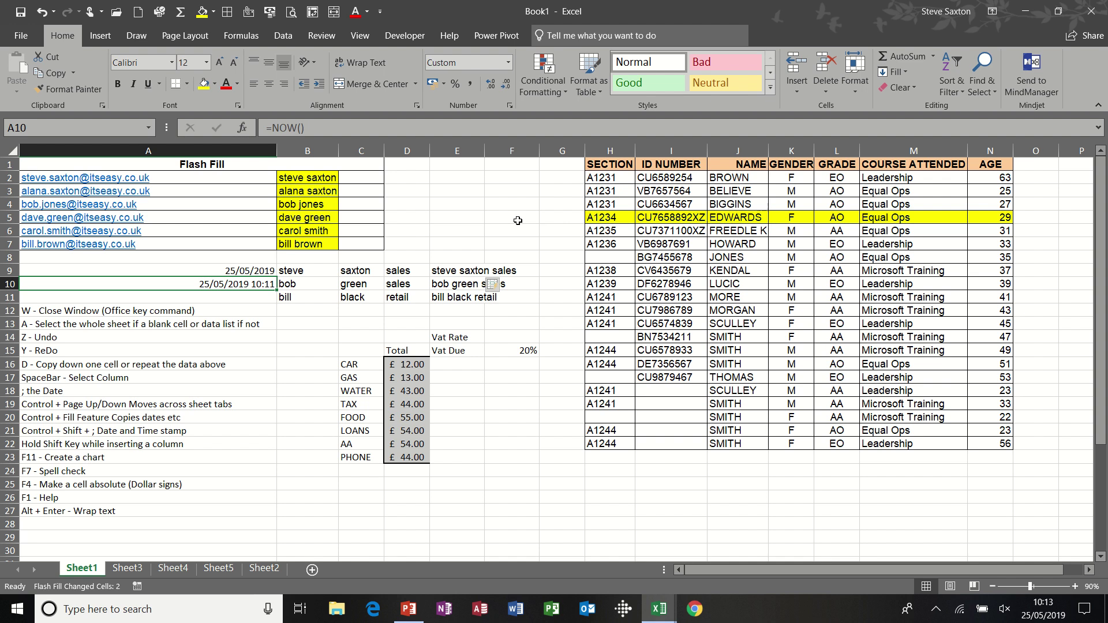
pyautogui.click(147, 325)
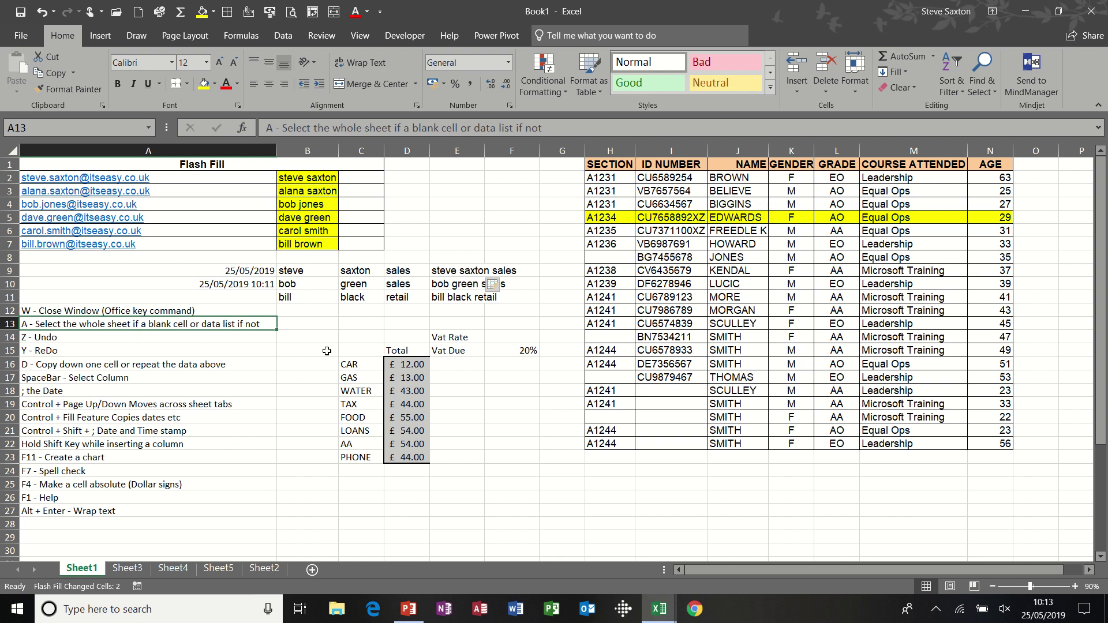
pyautogui.click(361, 349)
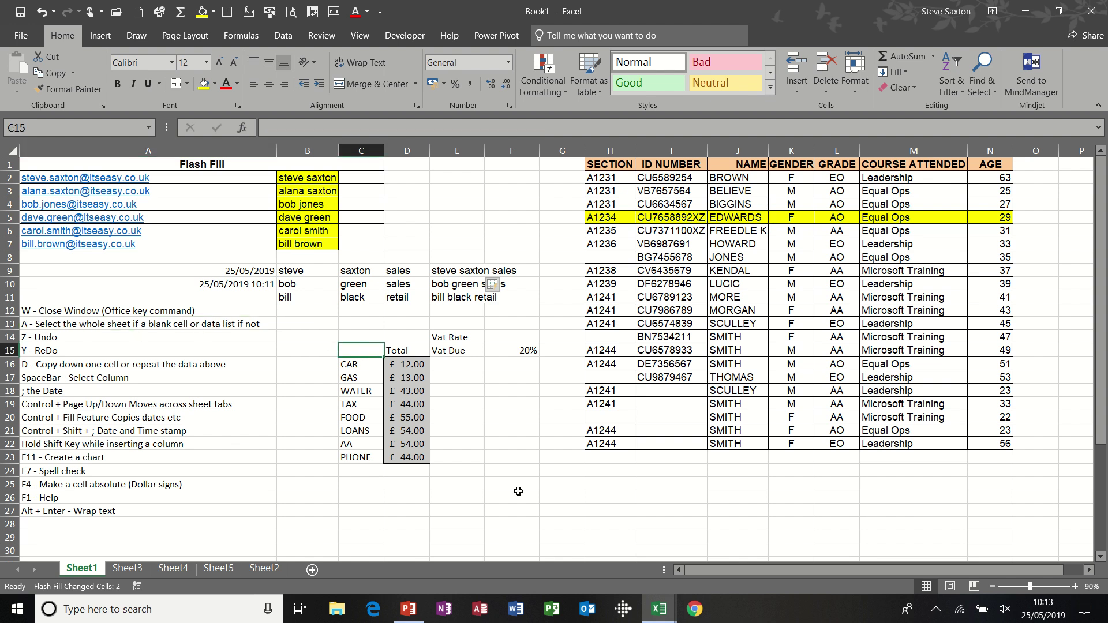
pyautogui.hotkey('ctrl', 'a')
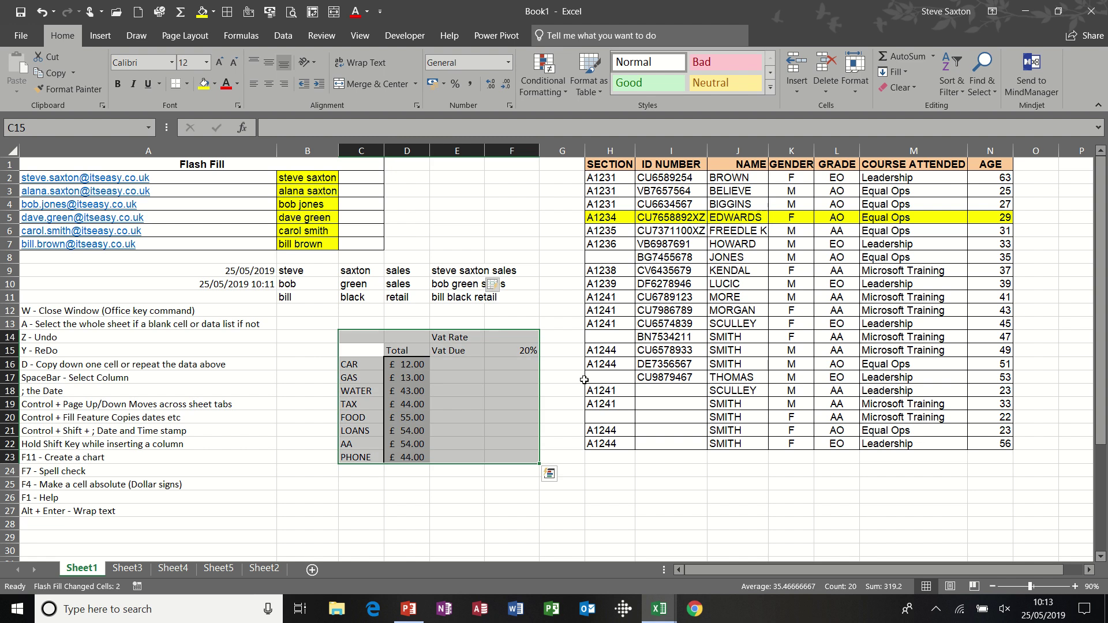
pyautogui.click(647, 308)
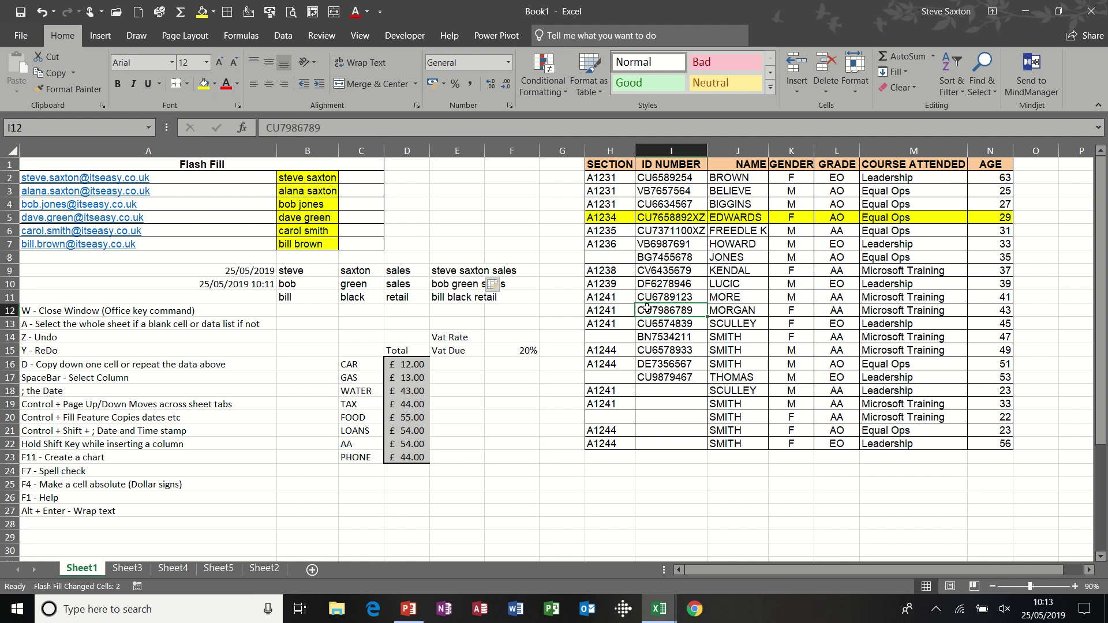
pyautogui.hotkey('ctrl', 'a')
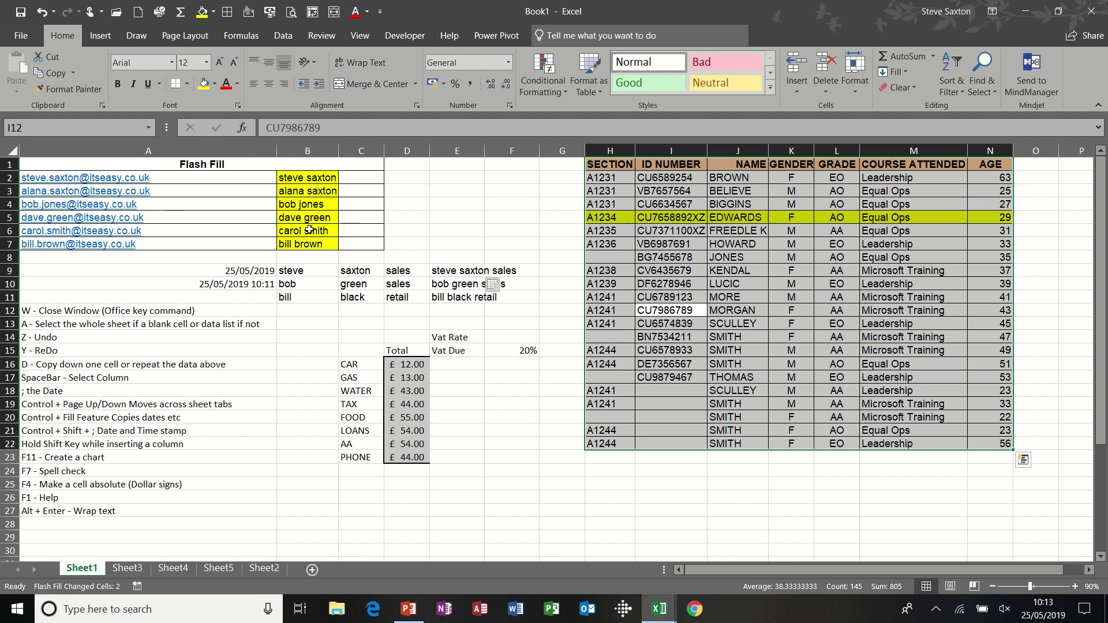
pyautogui.click(228, 166)
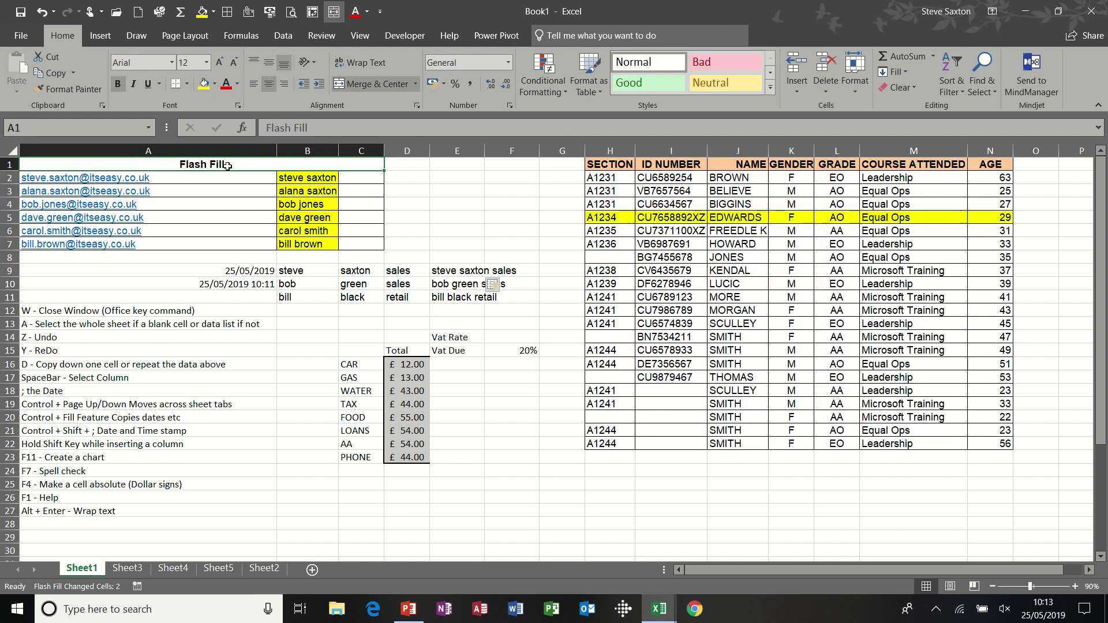
pyautogui.hotkey('ctrl', 'a')
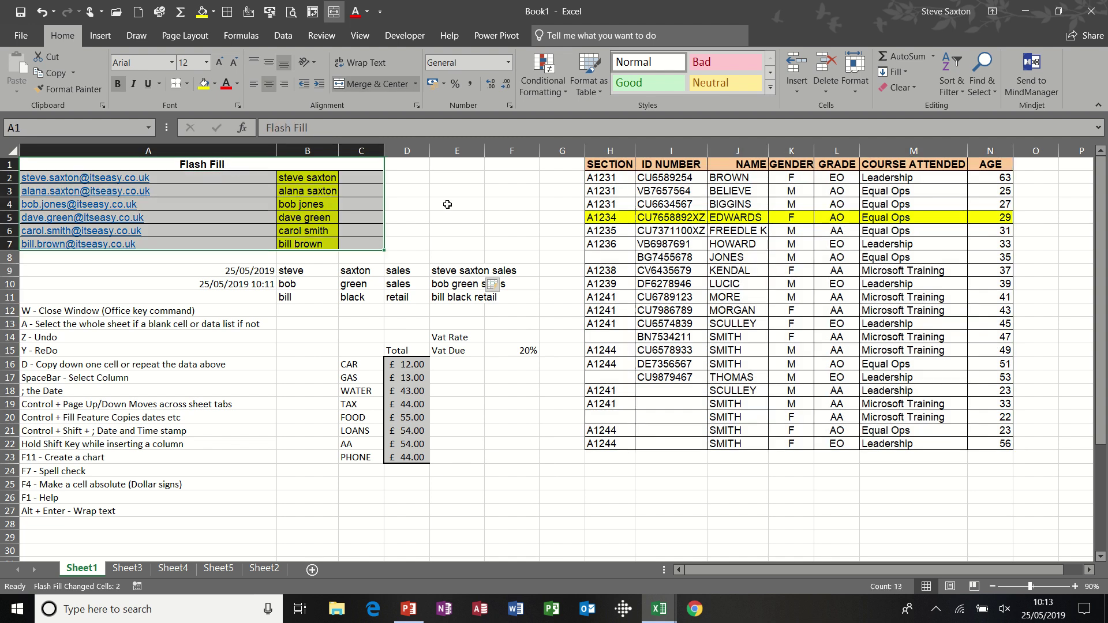
pyautogui.click(459, 203)
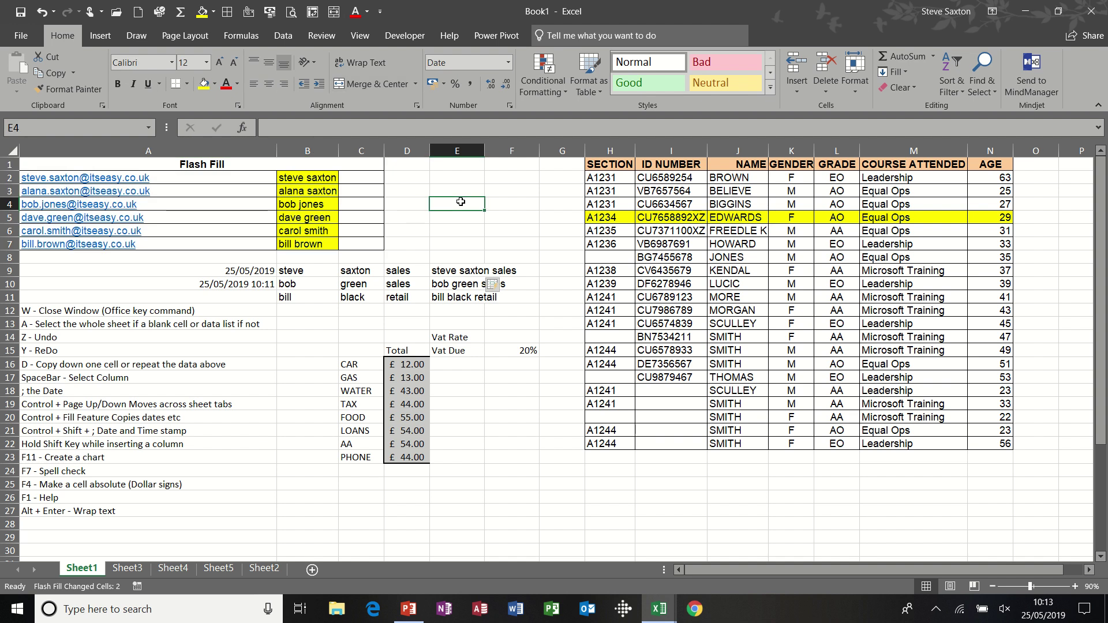
pyautogui.hotkey('ctrl', 'a')
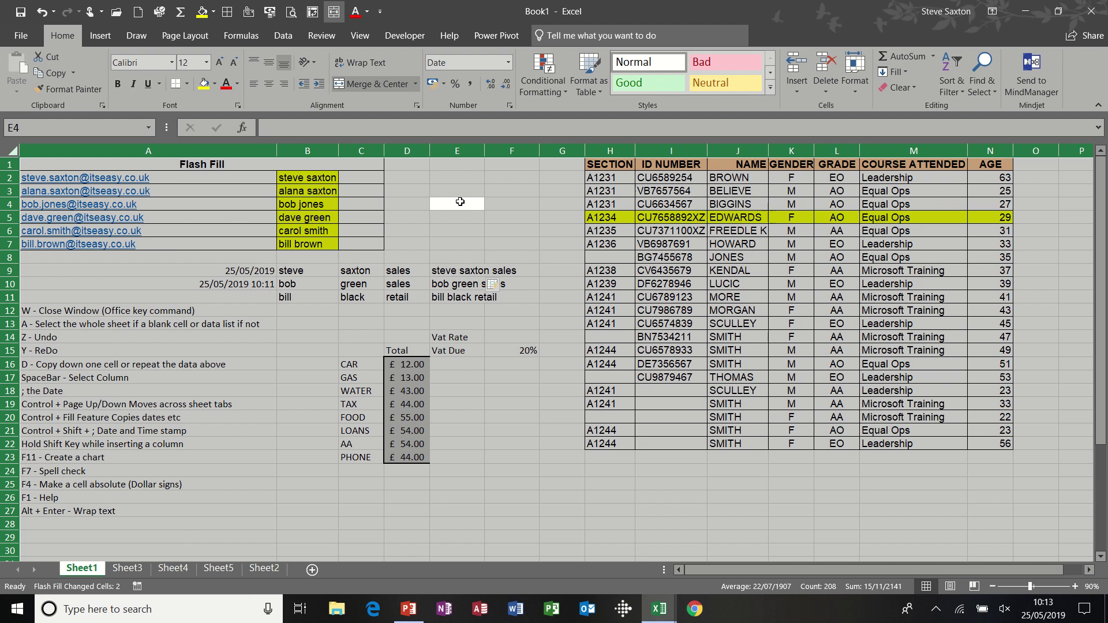
pyautogui.click(130, 338)
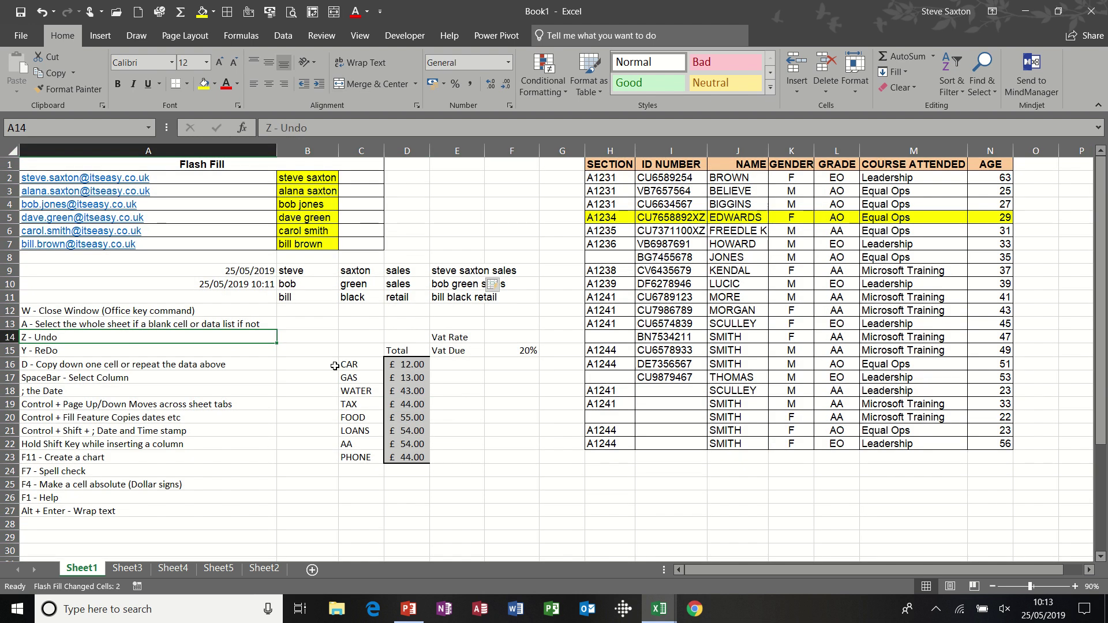
# - Enter test text 'sdjhsdjhsd' in B16, undo it with Ctrl+Z and redo it with Ctrl+Y
pyautogui.click(310, 368)
pyautogui.write('sdjhsdjhsd')
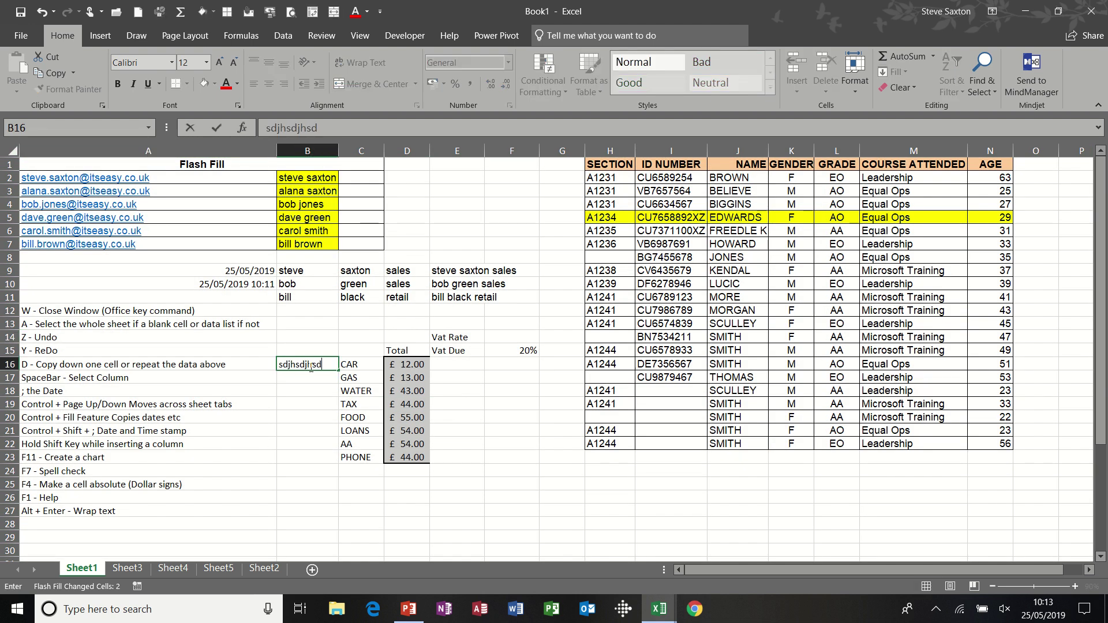
pyautogui.press('Return')
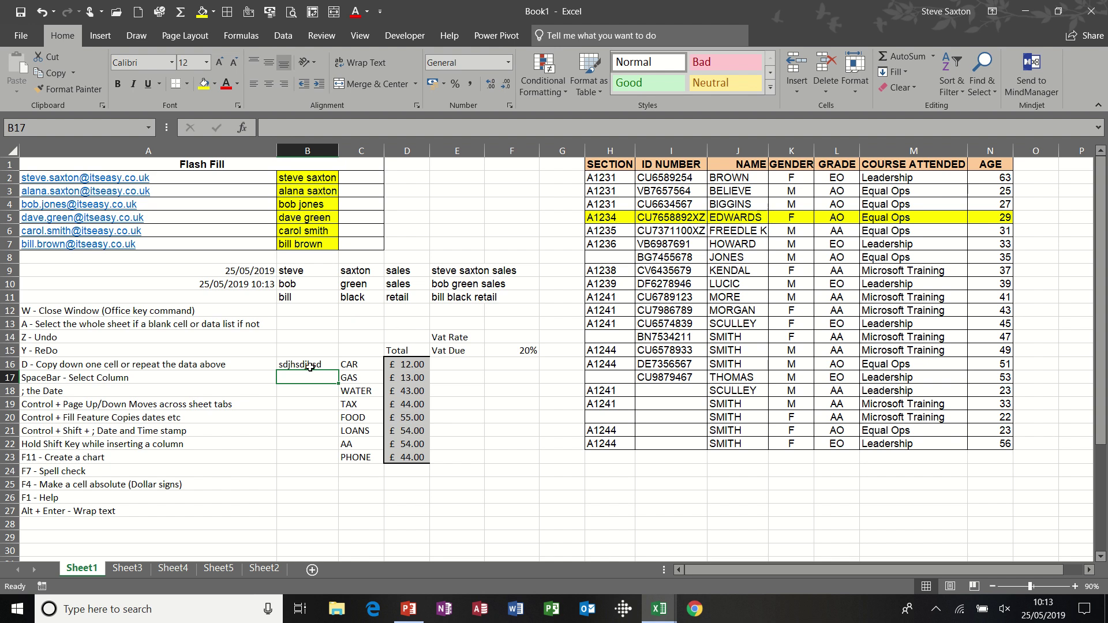
pyautogui.hotkey('ctrl', 'z')
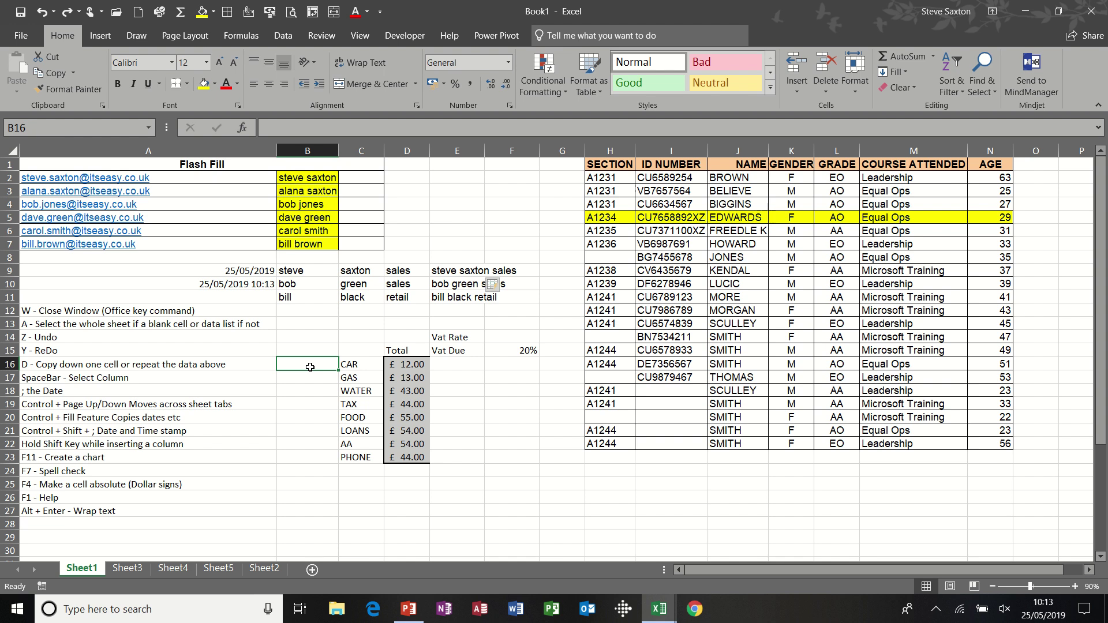
pyautogui.hotkey('ctrl', 'y')
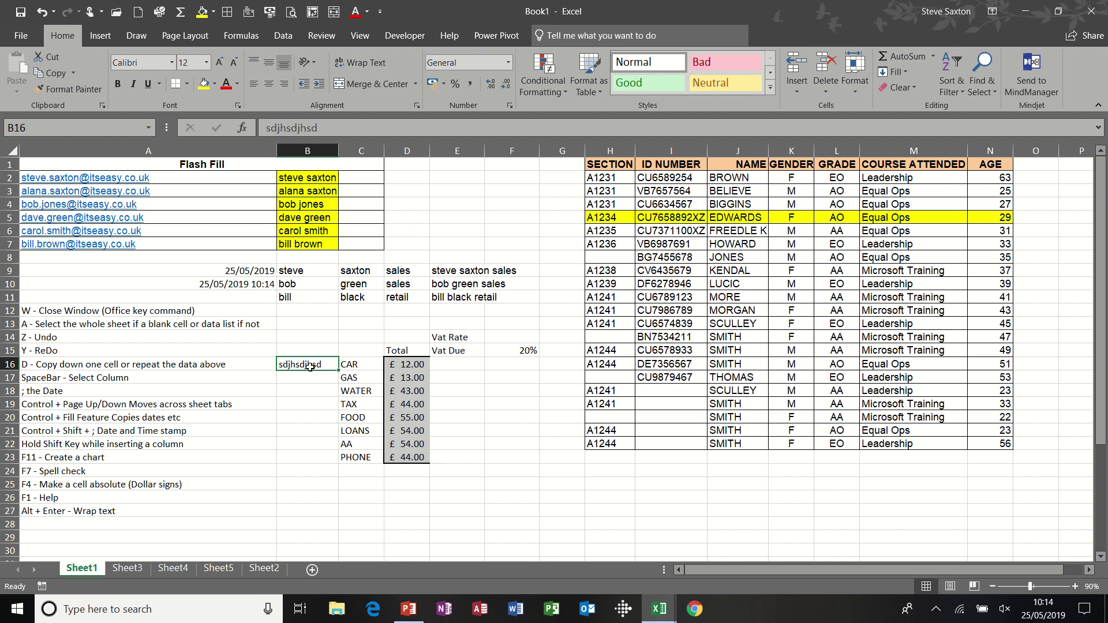
# - Overwrite B16 with 'steve' and copy it down into B17 and B18 with Ctrl+D
pyautogui.write('steve')
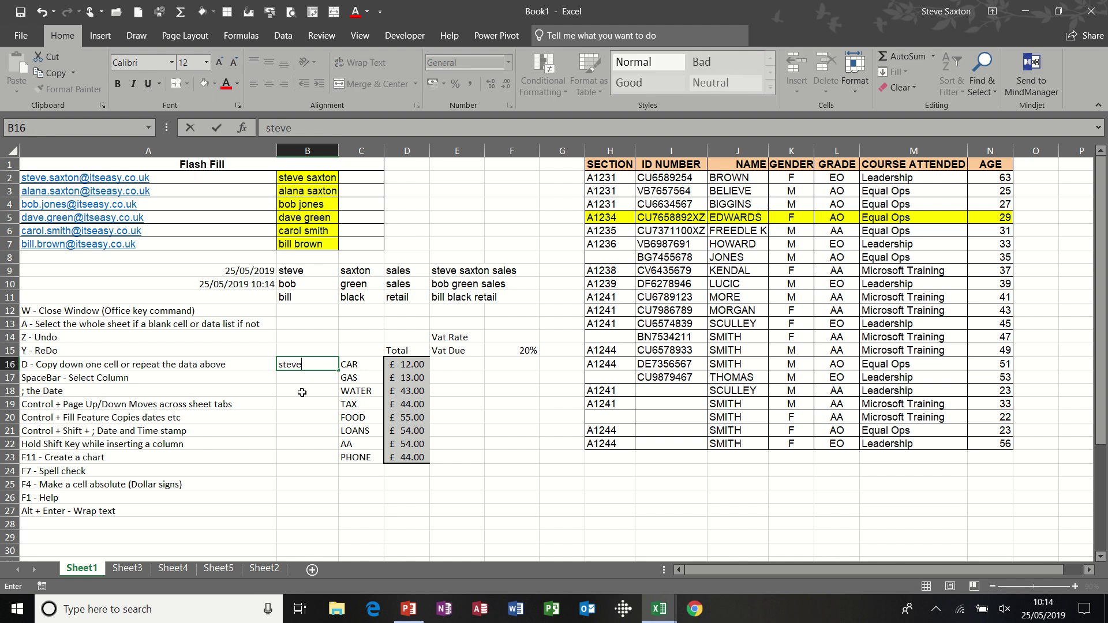
pyautogui.press('Return')
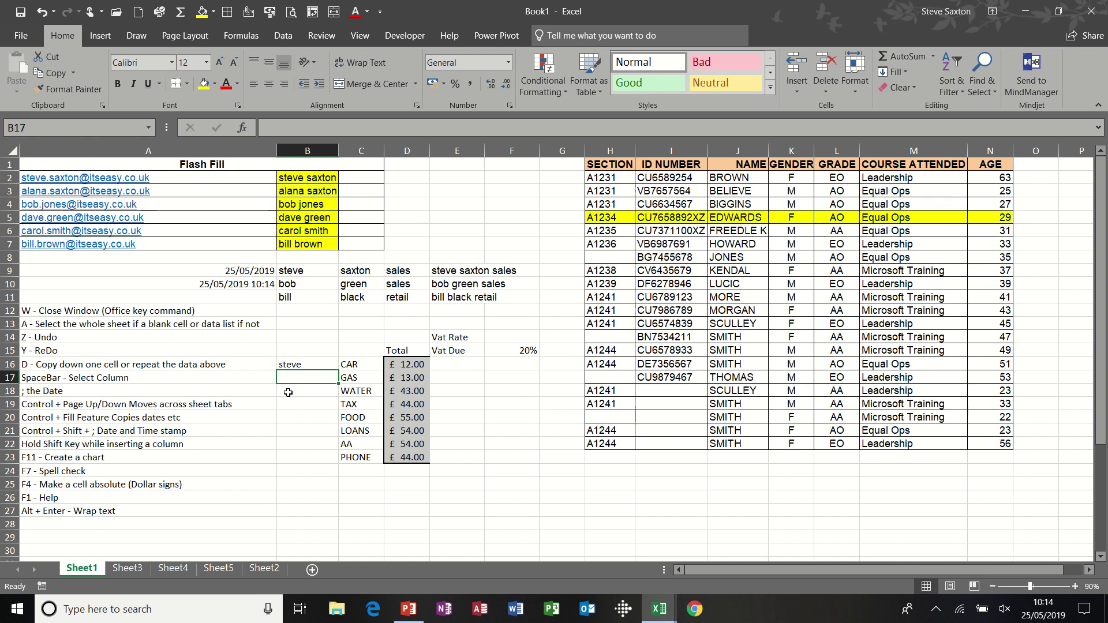
pyautogui.hotkey('ctrl', 'd')
pyautogui.click(288, 392)
pyautogui.hotkey('ctrl', 'd')
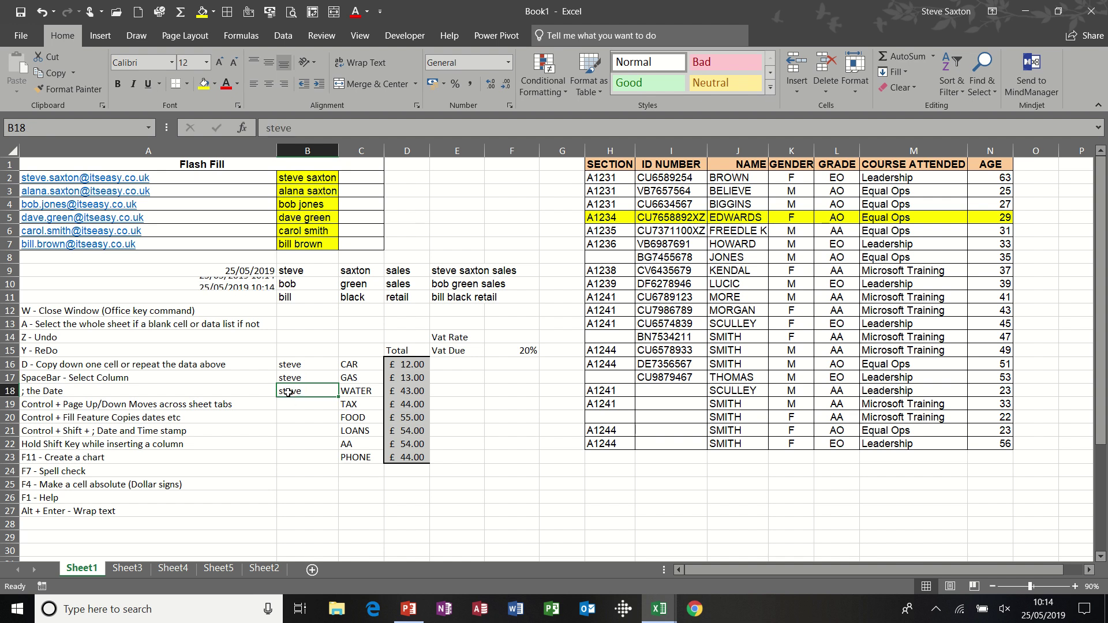
pyautogui.press('Return')
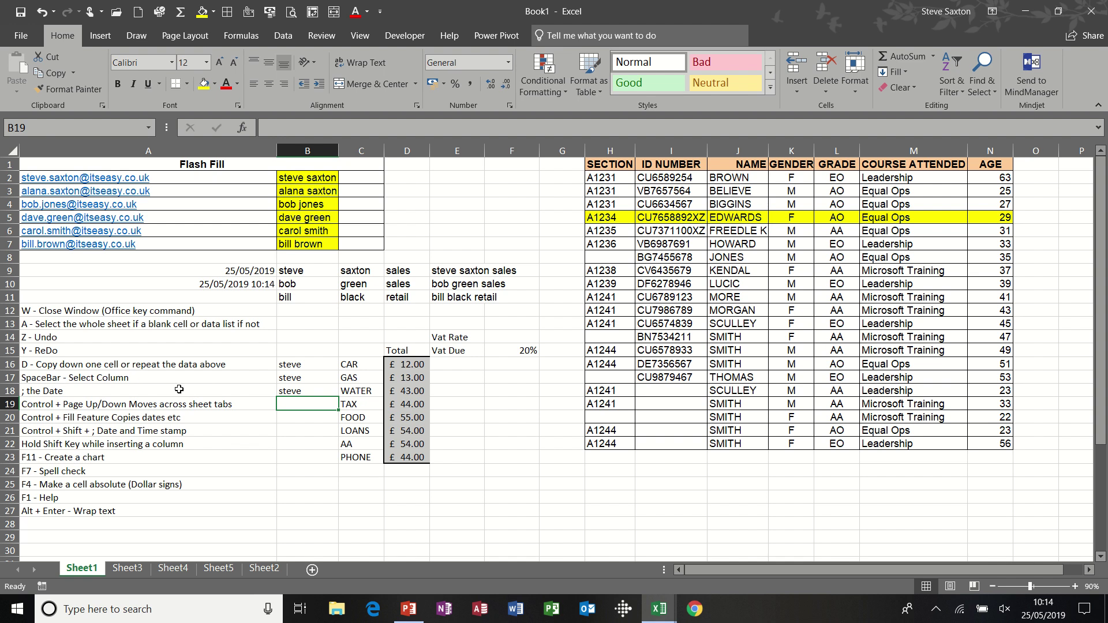
pyautogui.click(564, 414)
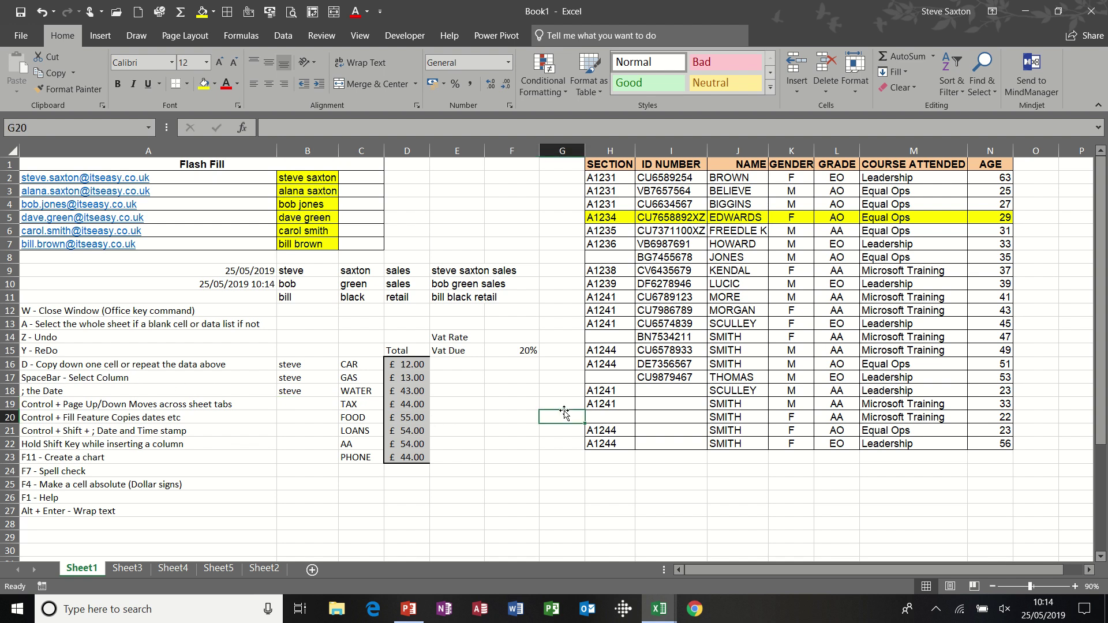
pyautogui.click(741, 338)
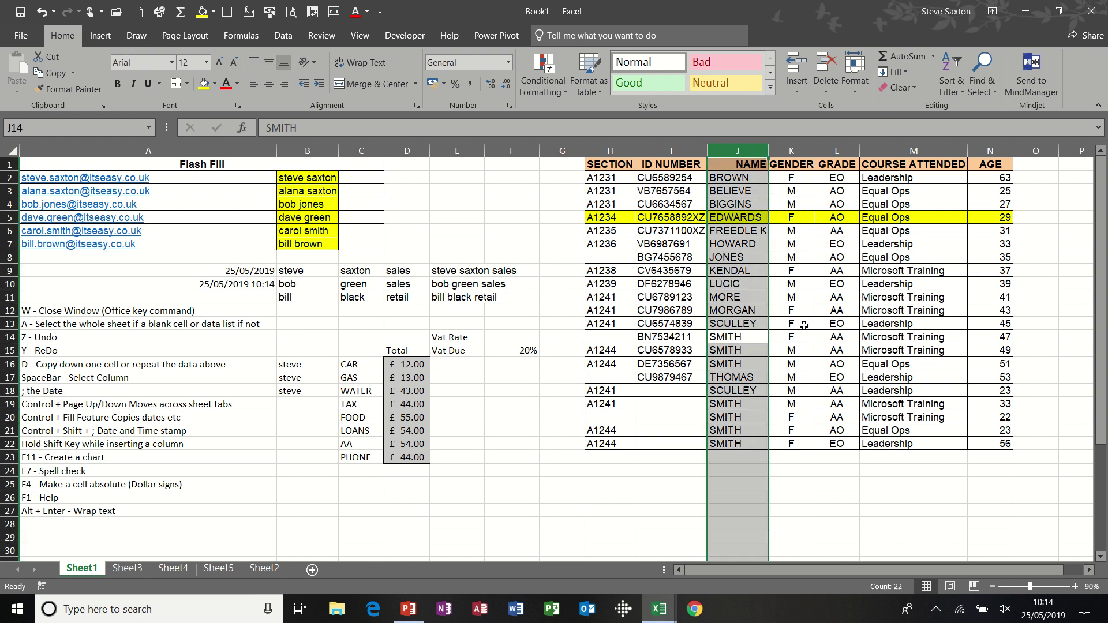
pyautogui.click(838, 322)
pyautogui.hotkey('ctrl', 'space')
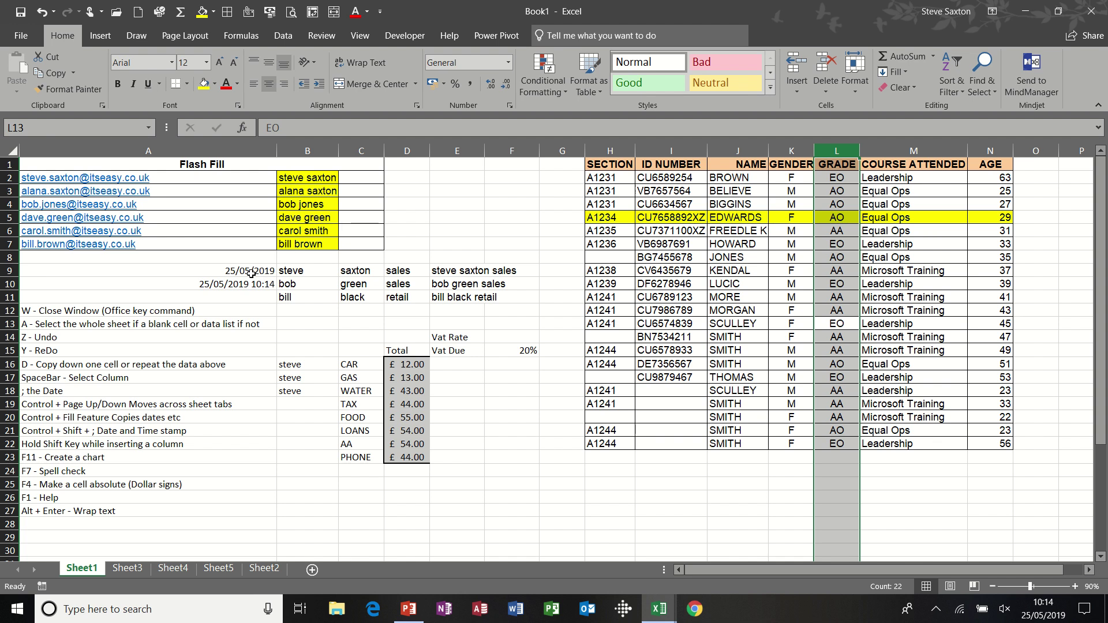
pyautogui.click(227, 271)
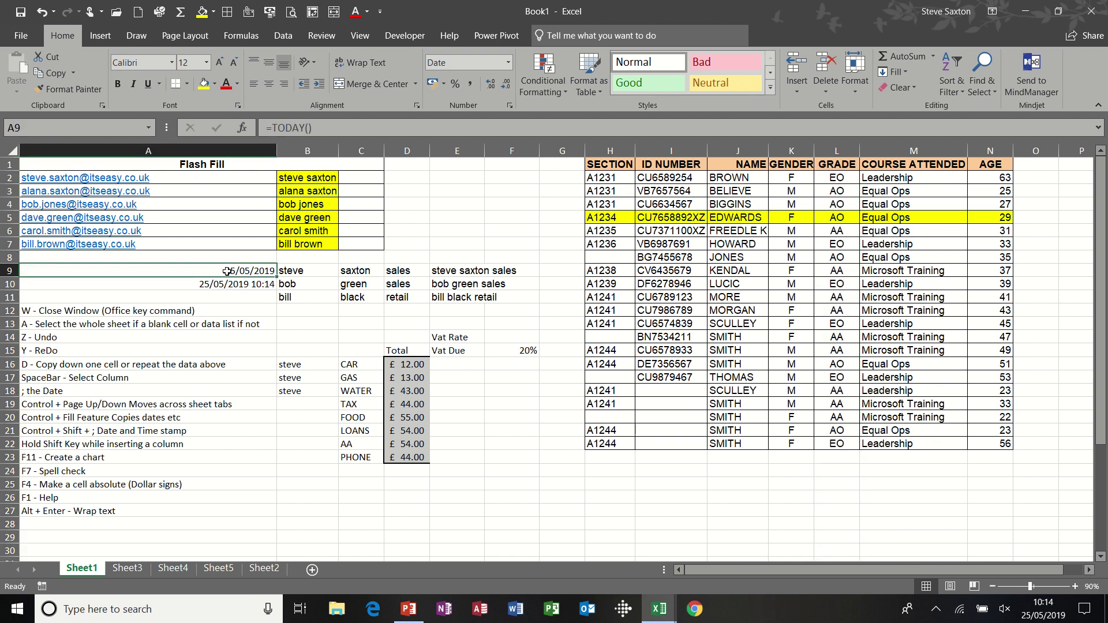
# - Stamp today's date 25/05/2019 into E3 as a fixed value with Ctrl+;
pyautogui.click(453, 189)
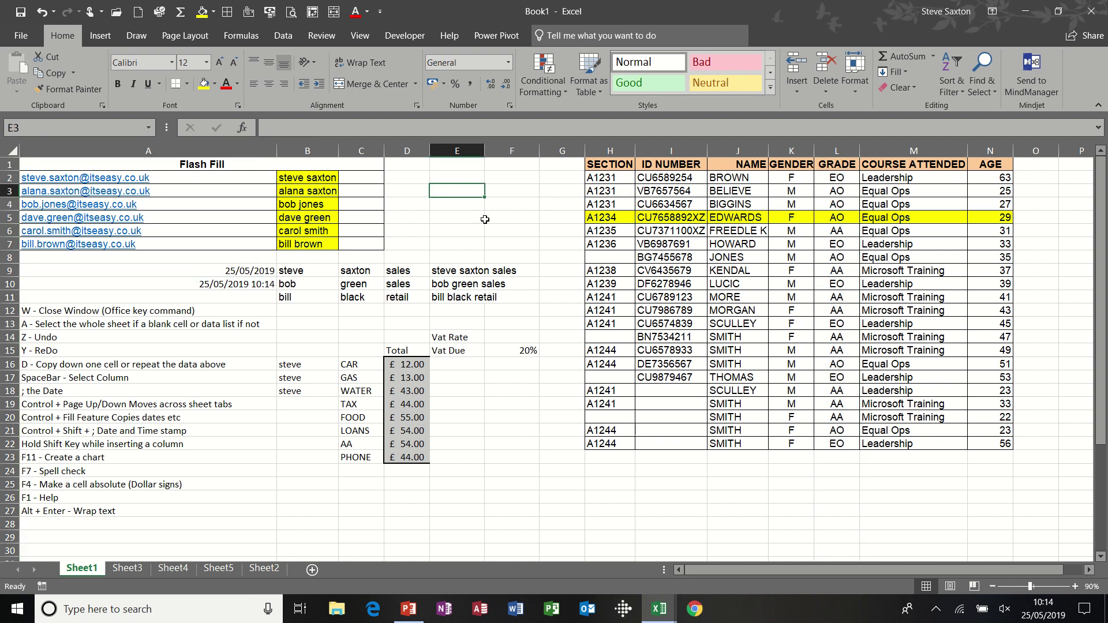
pyautogui.hotkey('ctrl', ';')
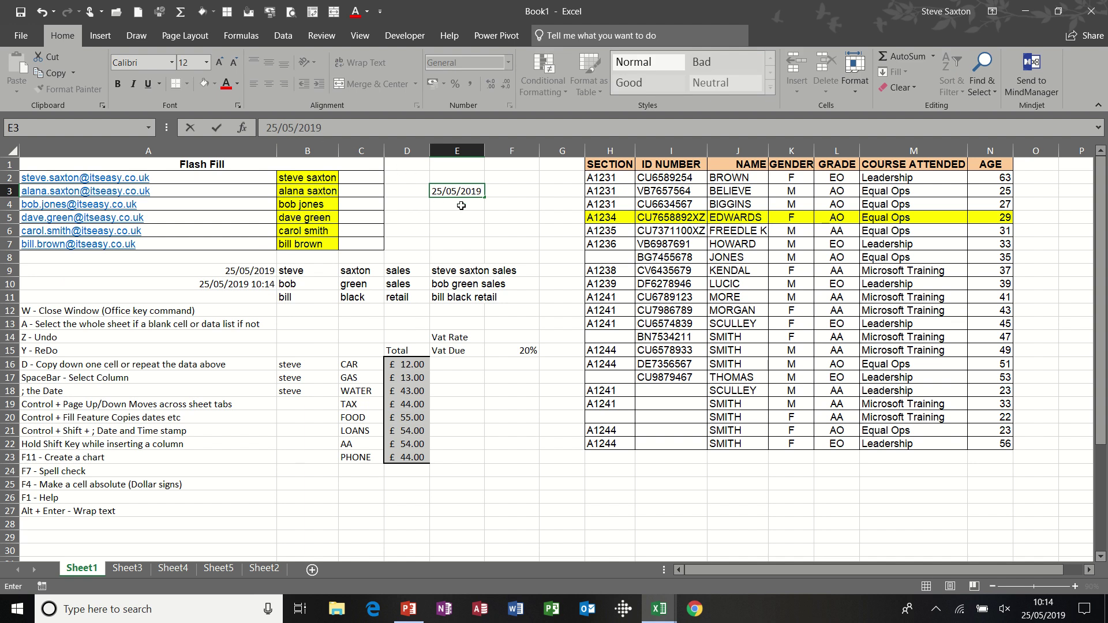
pyautogui.press('Return')
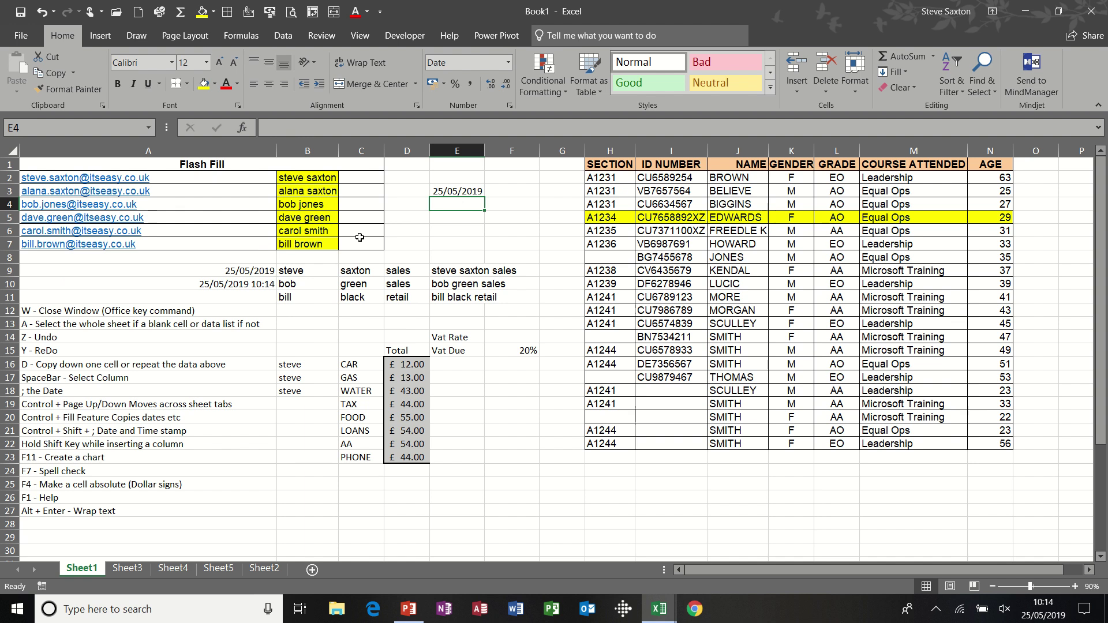
pyautogui.click(228, 272)
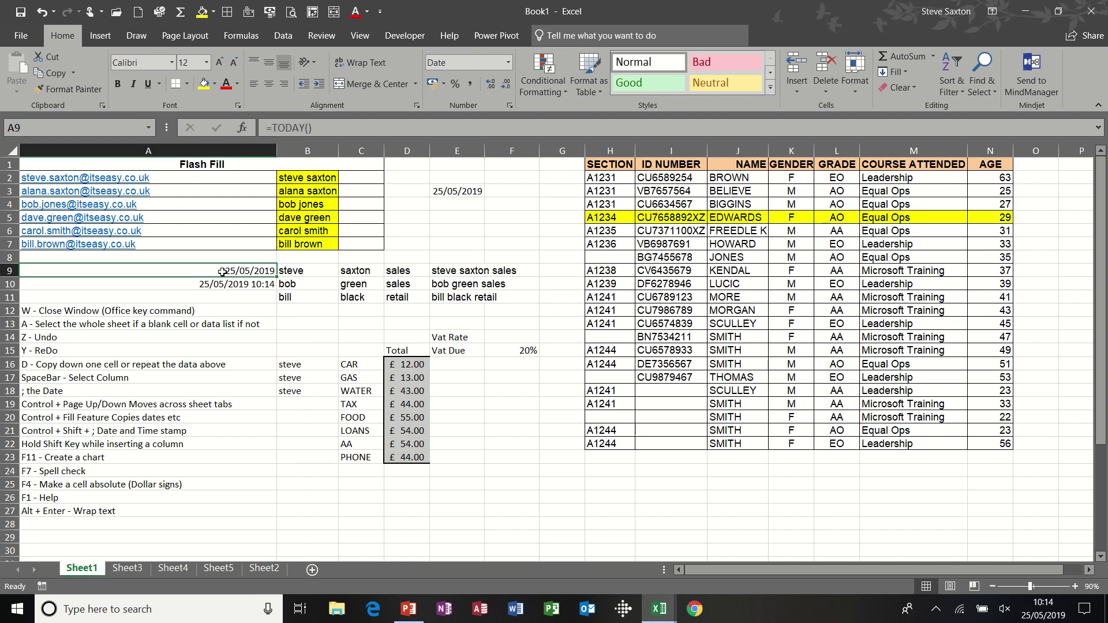
pyautogui.click(460, 191)
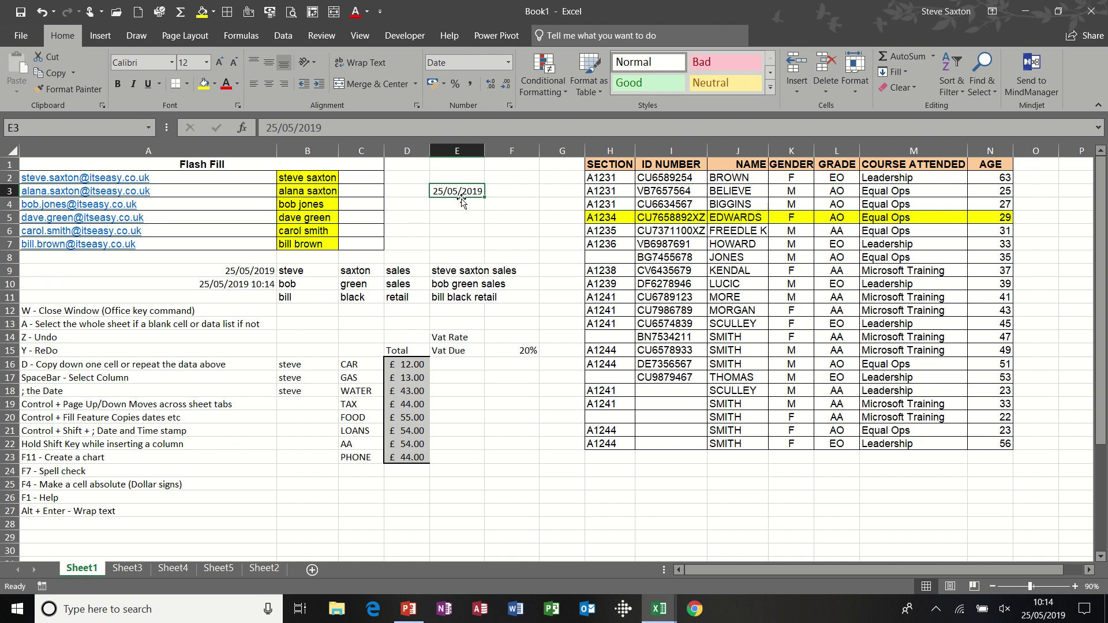
# - Stamp the current time 10:14 into E4, comparing the fixed stamps with the TODAY and NOW formulas
pyautogui.click(460, 205)
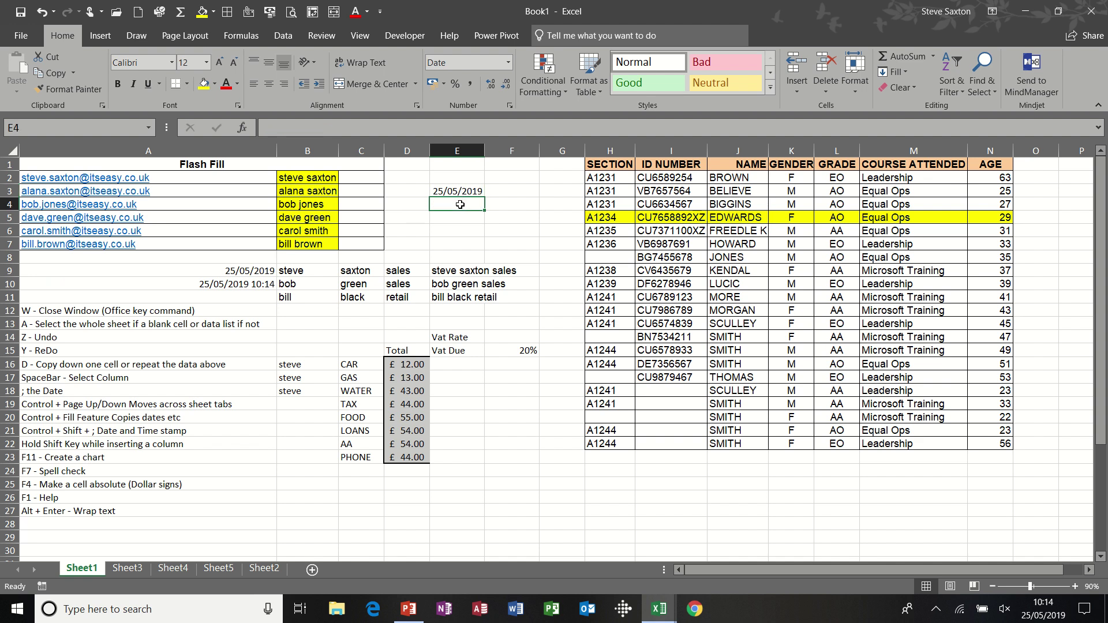
pyautogui.hotkey('ctrl', 'shift', ';')
pyautogui.press('Return')
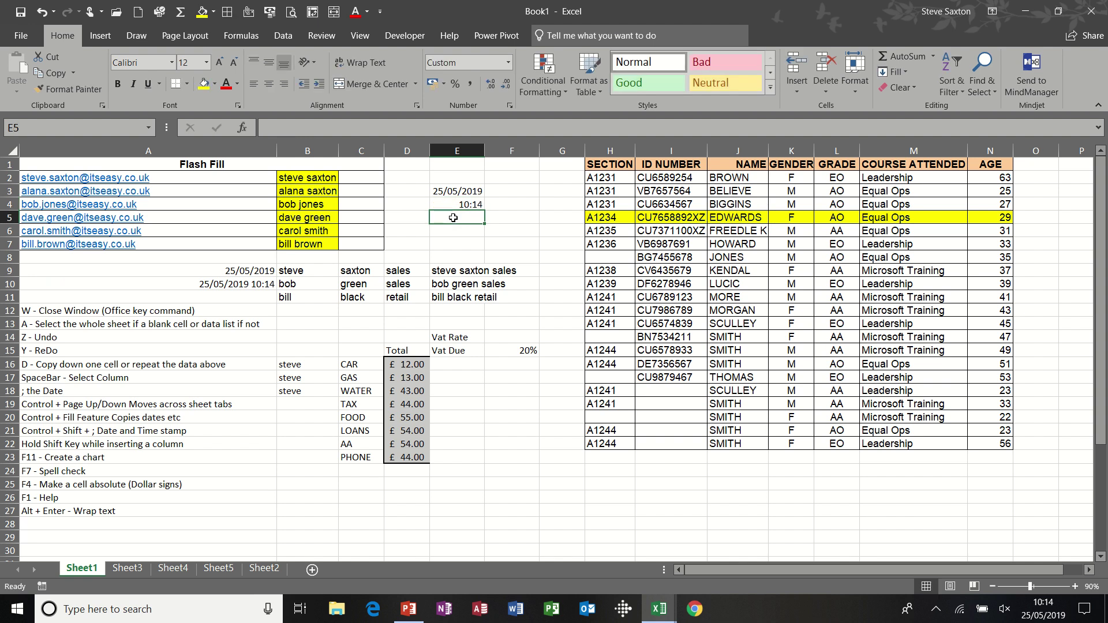
pyautogui.click(459, 194)
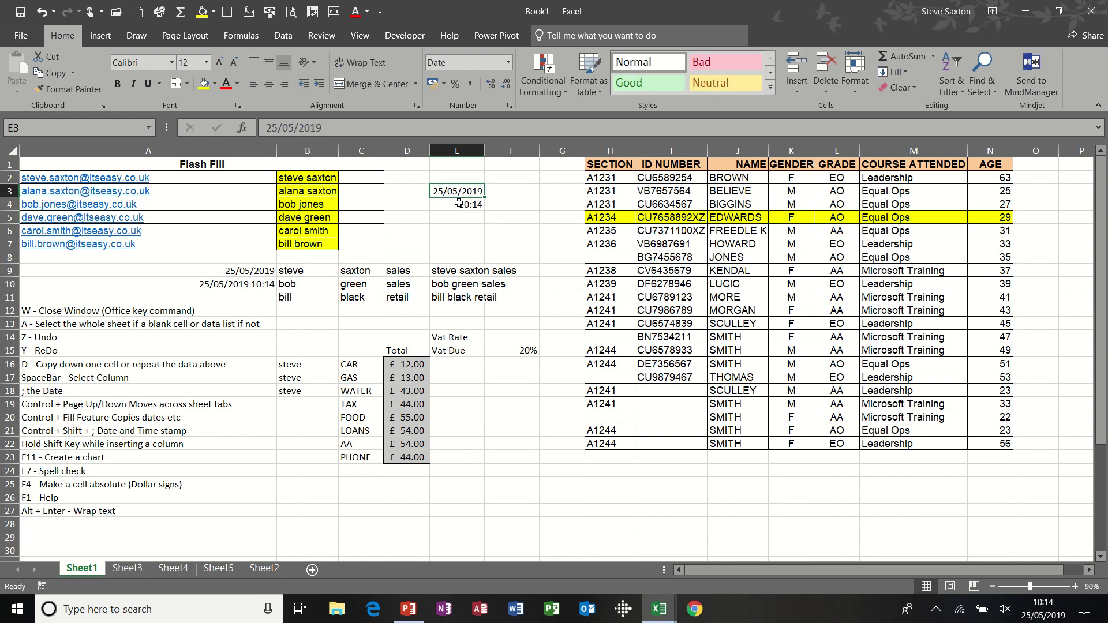
pyautogui.click(459, 204)
pyautogui.click(458, 194)
pyautogui.click(458, 204)
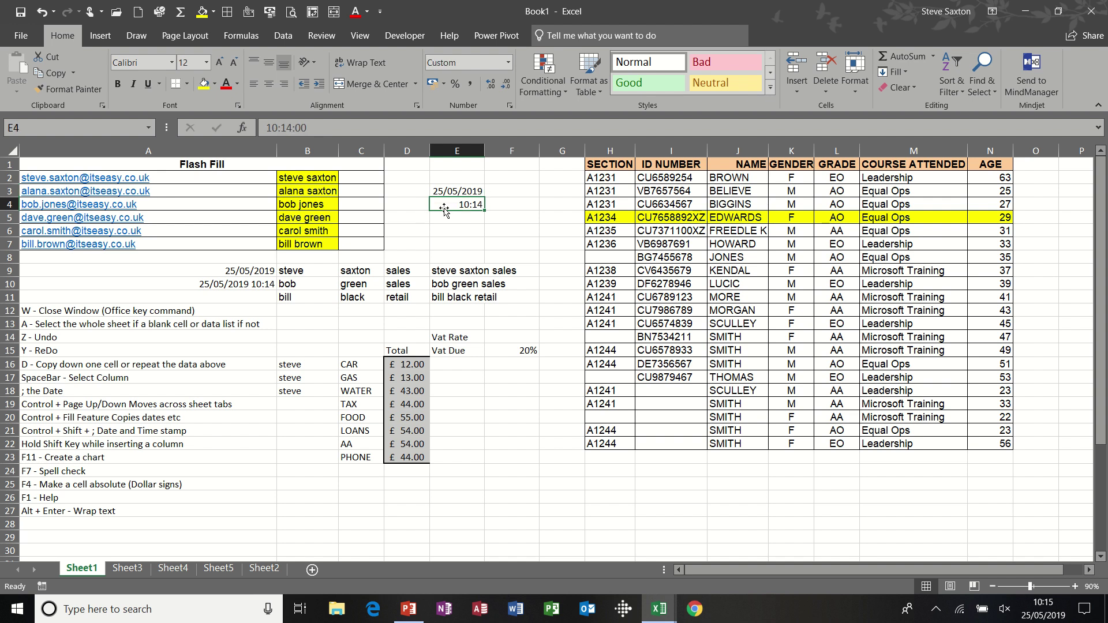
pyautogui.click(267, 271)
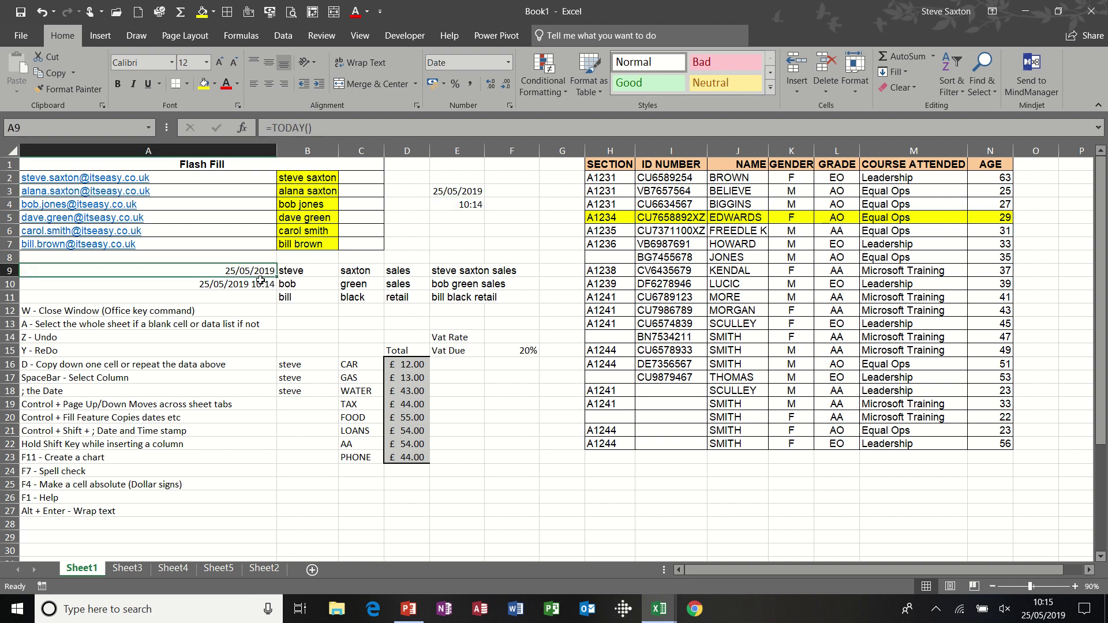
pyautogui.click(261, 283)
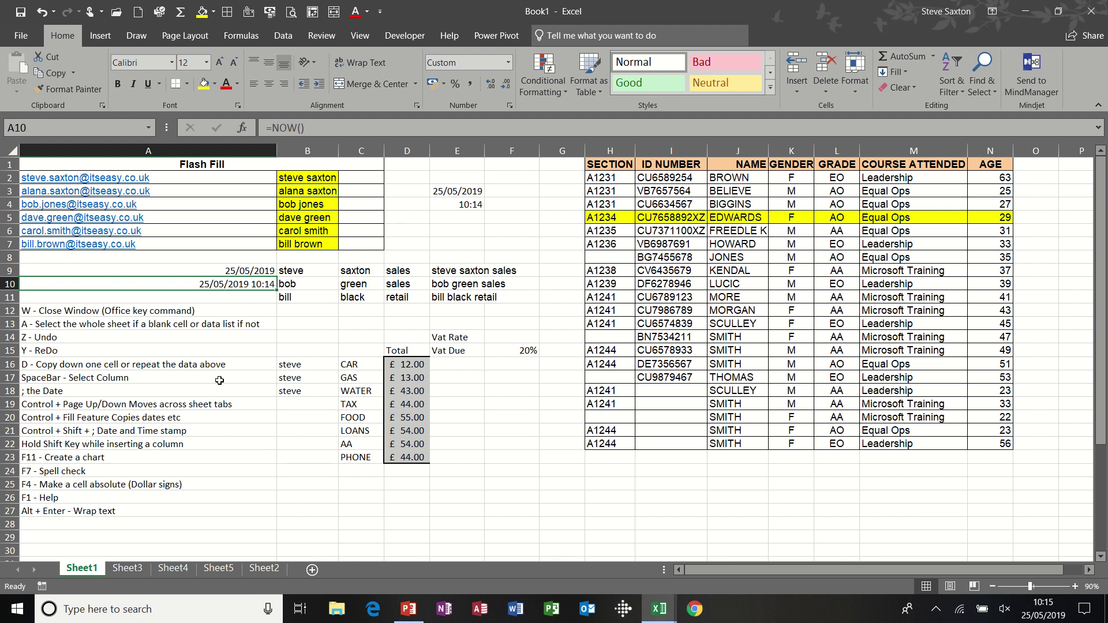
pyautogui.click(162, 407)
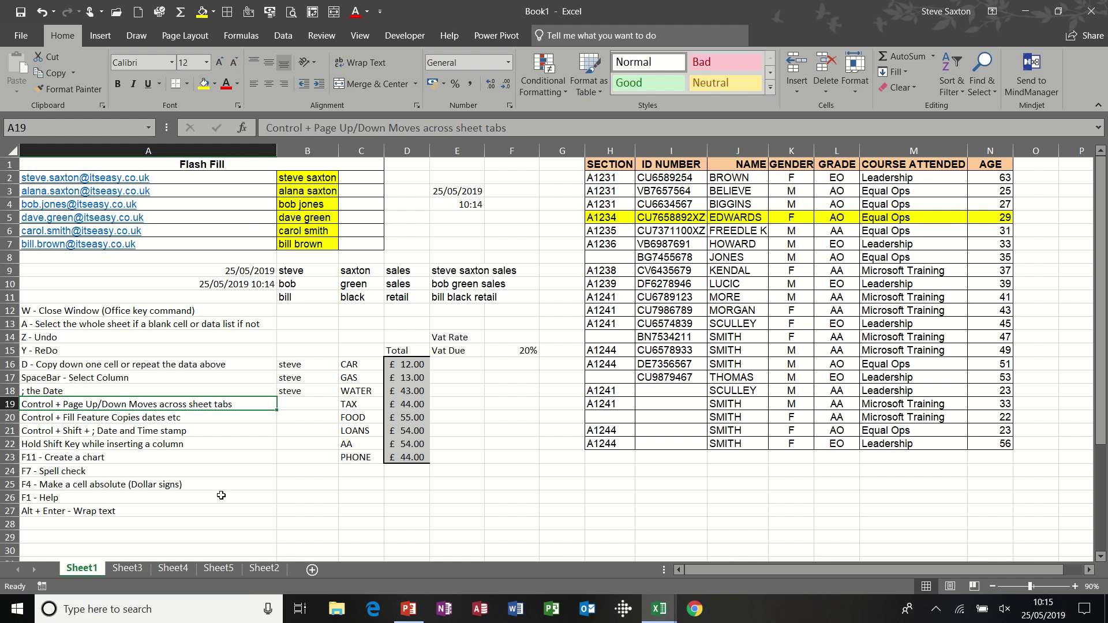
pyautogui.hotkey('ctrl', 'pagedown')
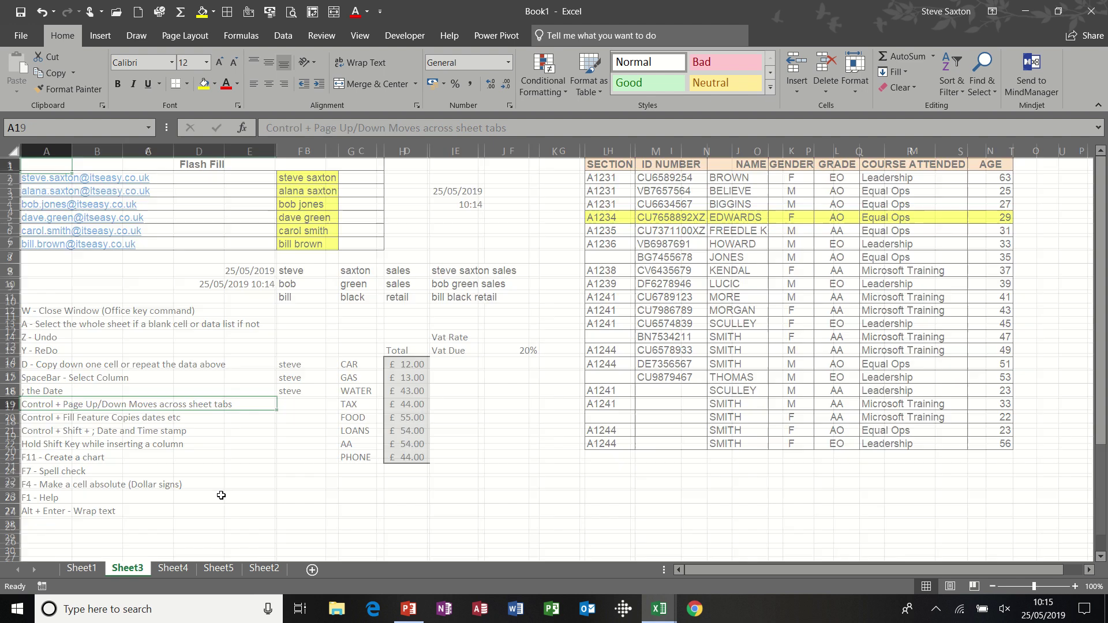
pyautogui.hotkey('ctrl', 'pageup')
pyautogui.hotkey('ctrl', 'pagedown')
pyautogui.hotkey('ctrl', 'pagedown')
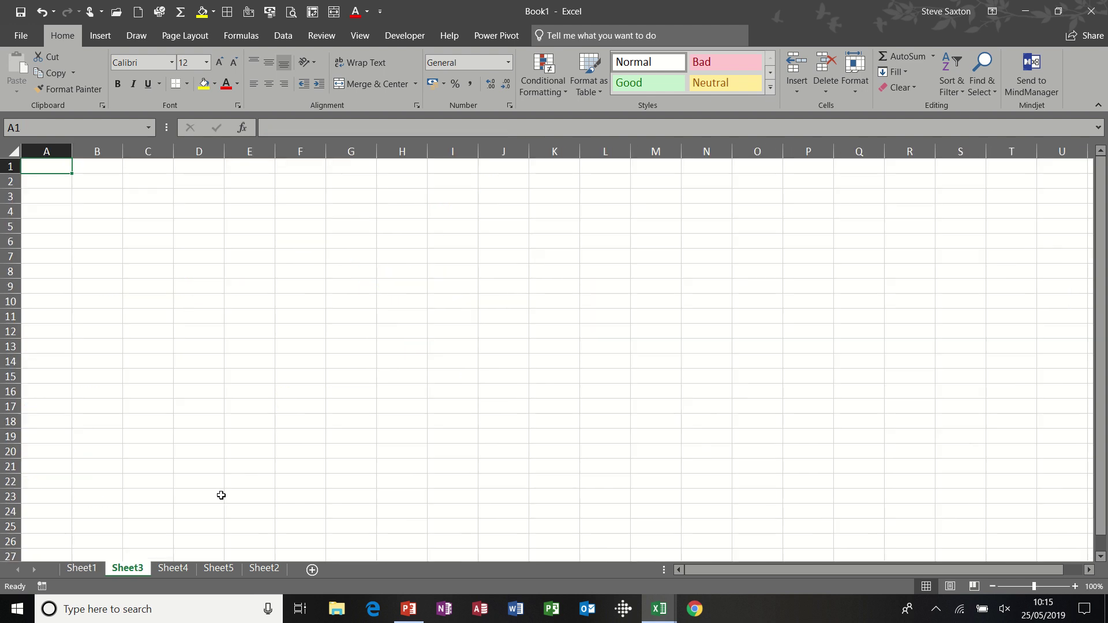
pyautogui.hotkey('ctrl', 'pagedown')
pyautogui.hotkey('ctrl', 'pageup')
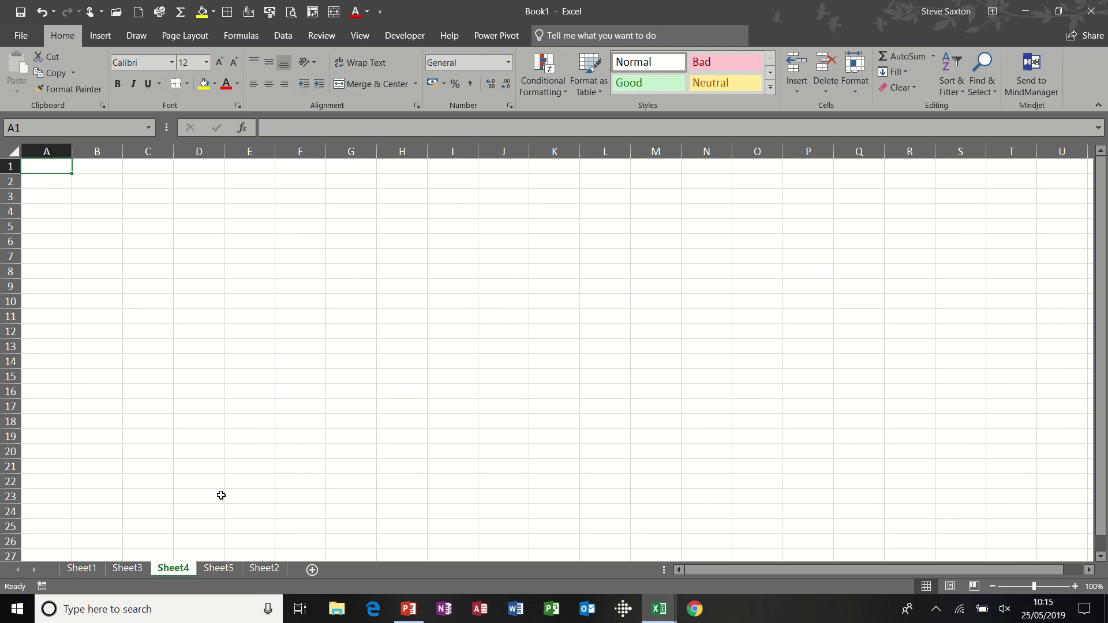
pyautogui.hotkey('ctrl', 'pageup')
pyautogui.hotkey('ctrl', 'pageup')
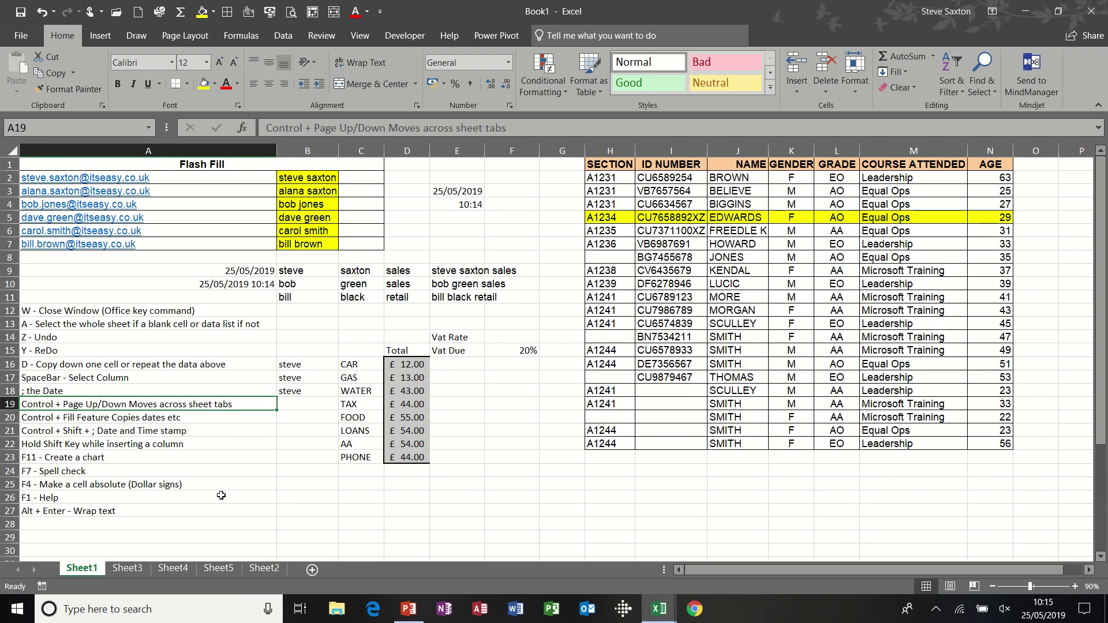
pyautogui.hotkey('ctrl', 'pagedown')
pyautogui.hotkey('ctrl', 'pagedown')
pyautogui.hotkey('ctrl', 'pageup')
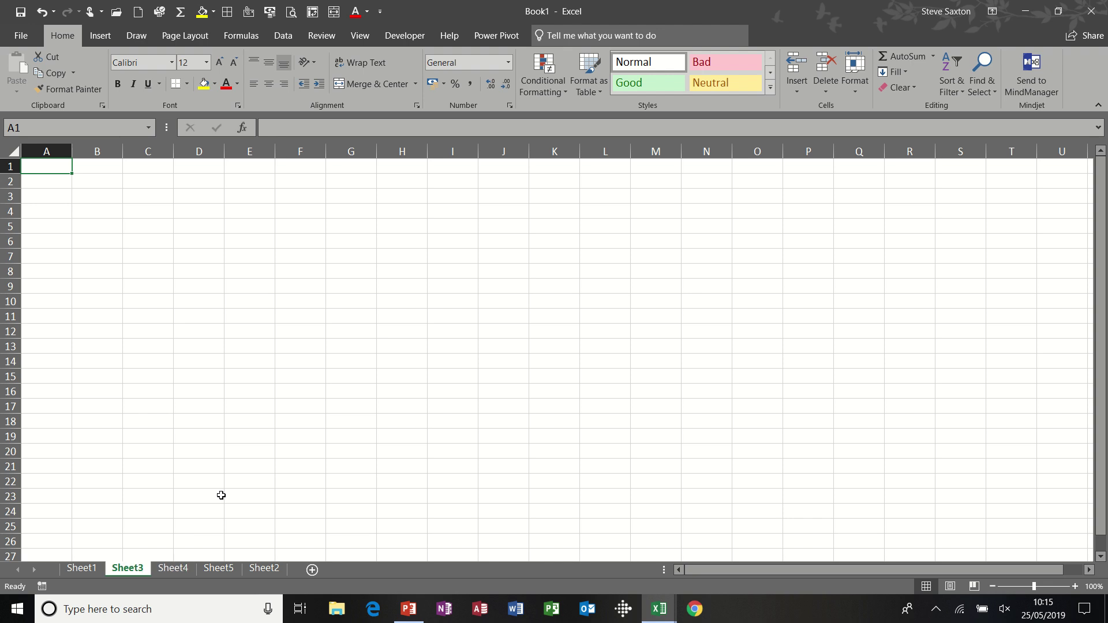
pyautogui.hotkey('ctrl', 'pageup')
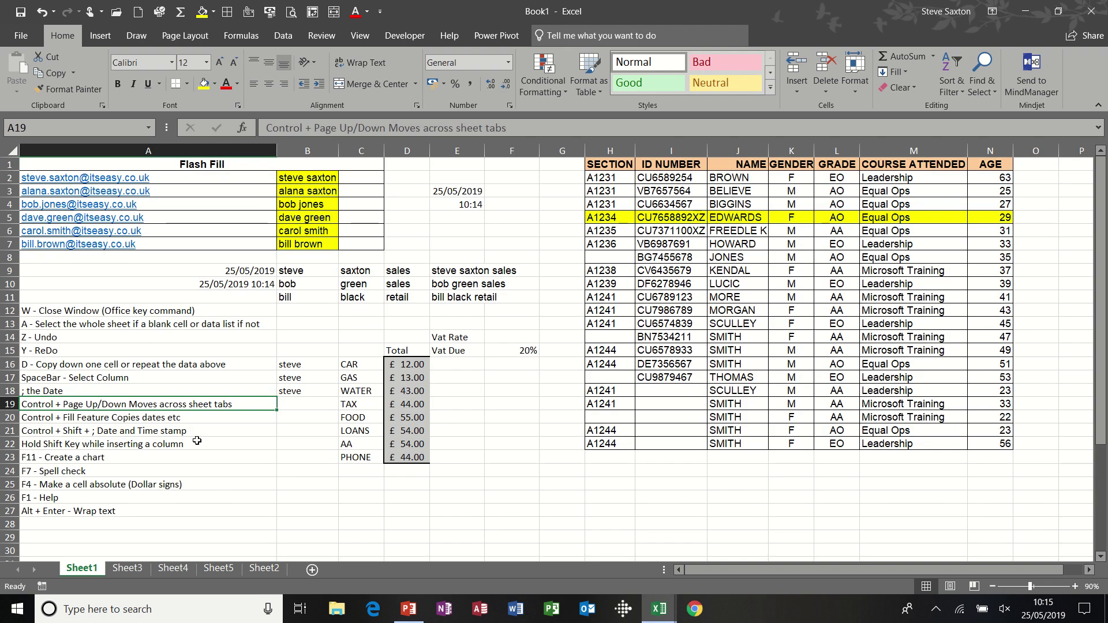
pyautogui.click(190, 421)
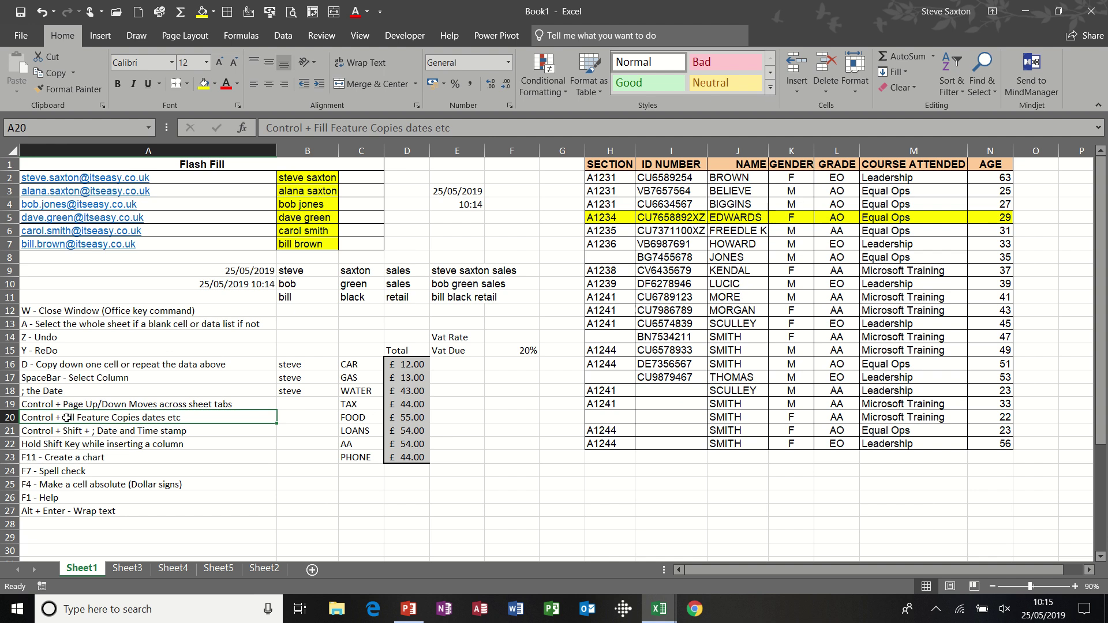
pyautogui.click(512, 403)
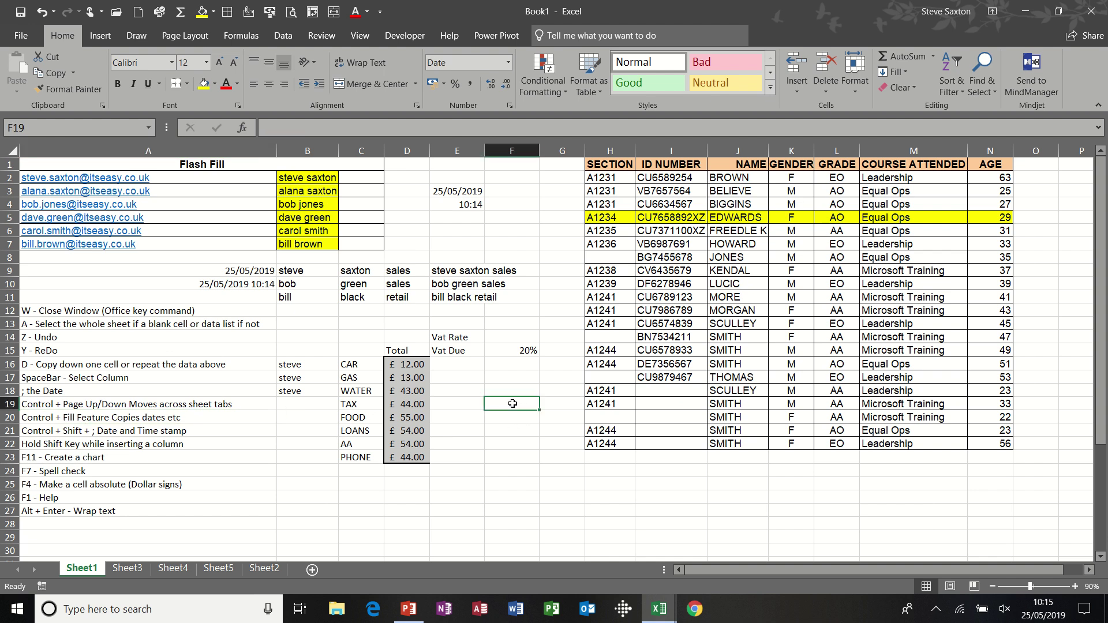
pyautogui.hotkey('ctrl', ';')
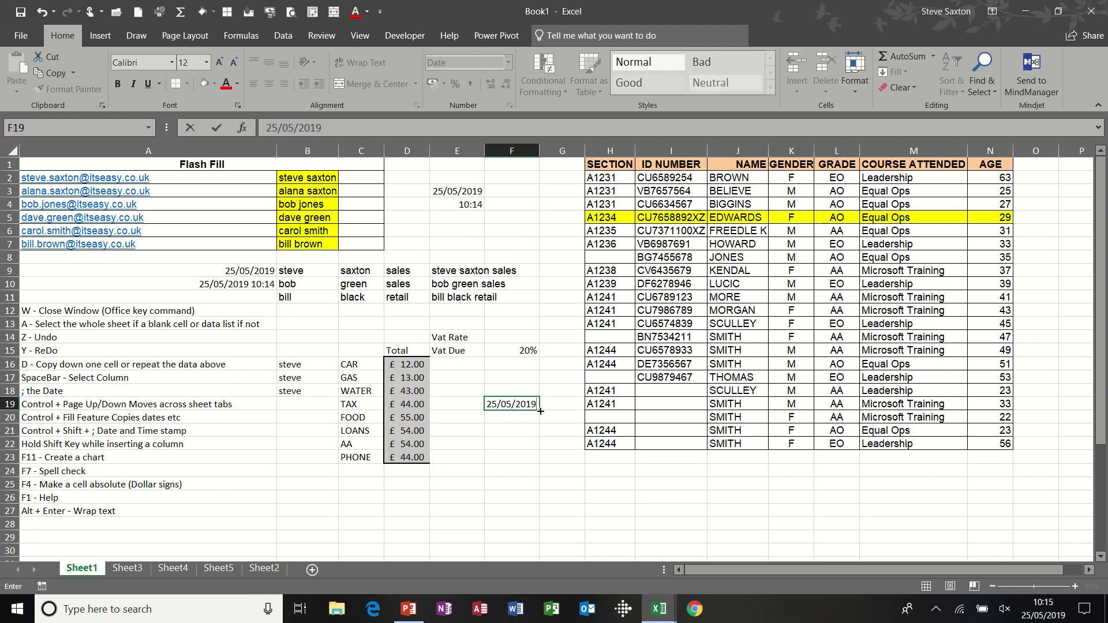
pyautogui.moveTo(541, 411); pyautogui.dragTo(543, 483)
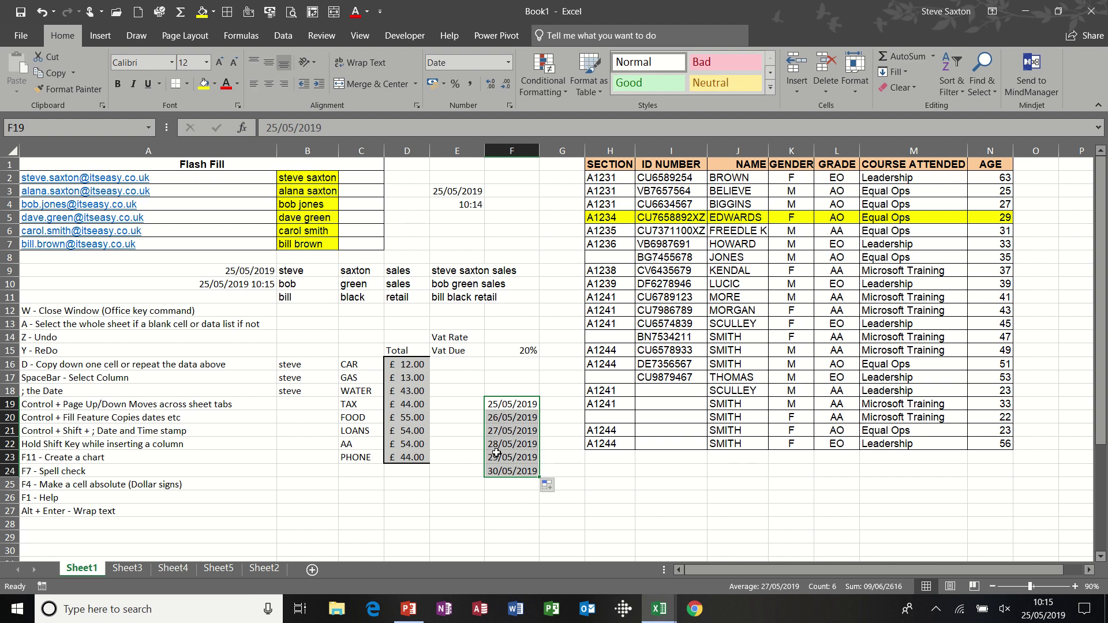
pyautogui.moveTo(505, 417); pyautogui.dragTo(510, 469)
pyautogui.press('Delete')
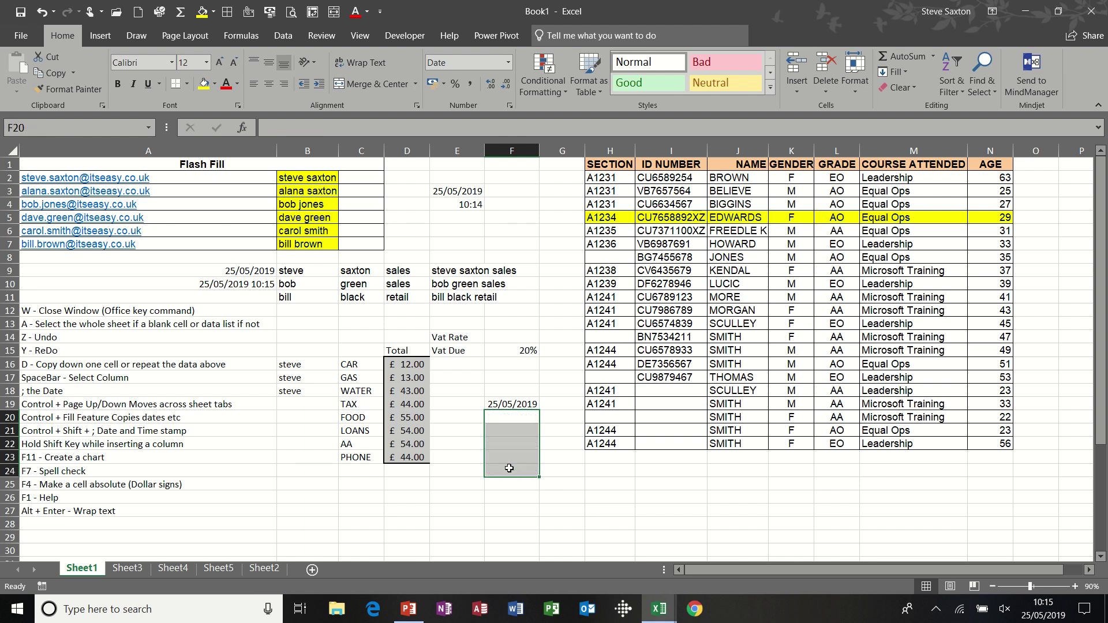
pyautogui.click(514, 406)
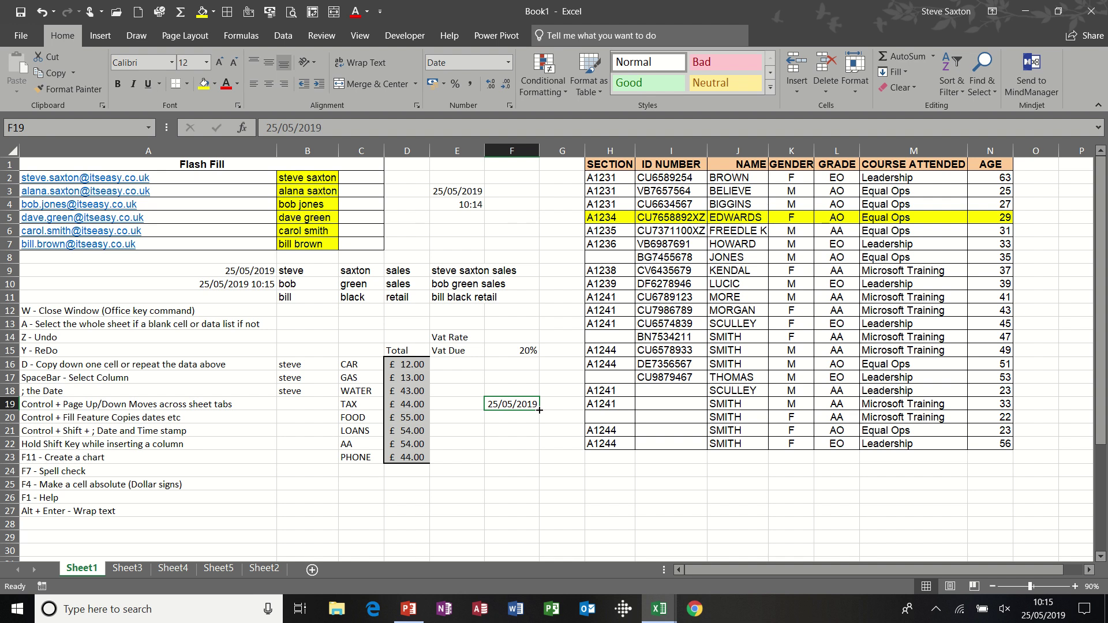
pyautogui.moveTo(540, 411); pyautogui.dragTo(539, 487)
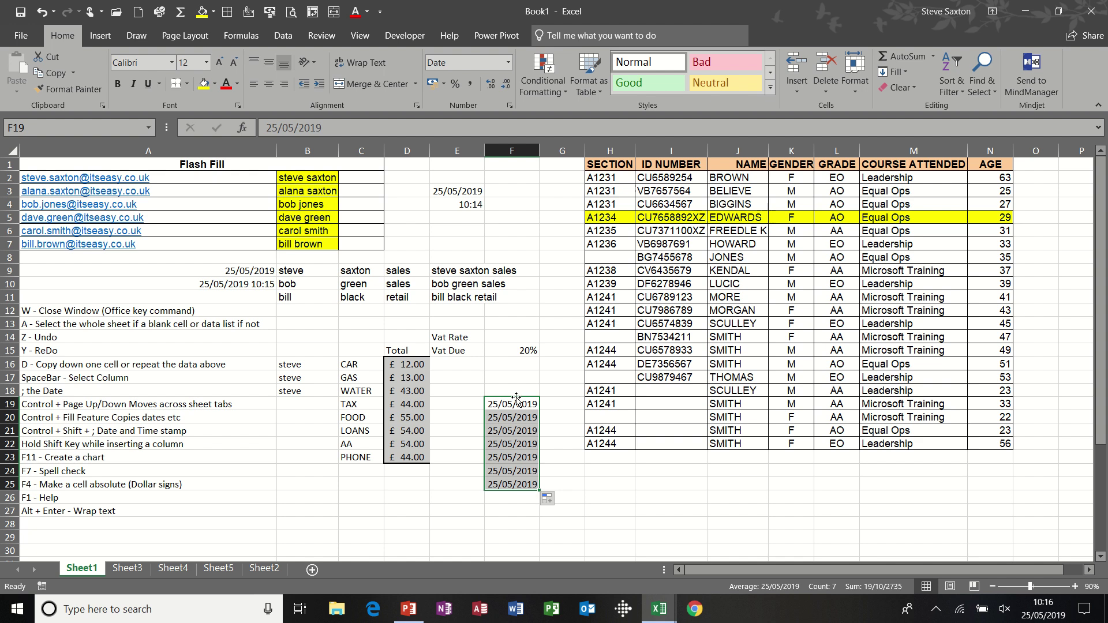
pyautogui.moveTo(516, 396); pyautogui.dragTo(516, 378)
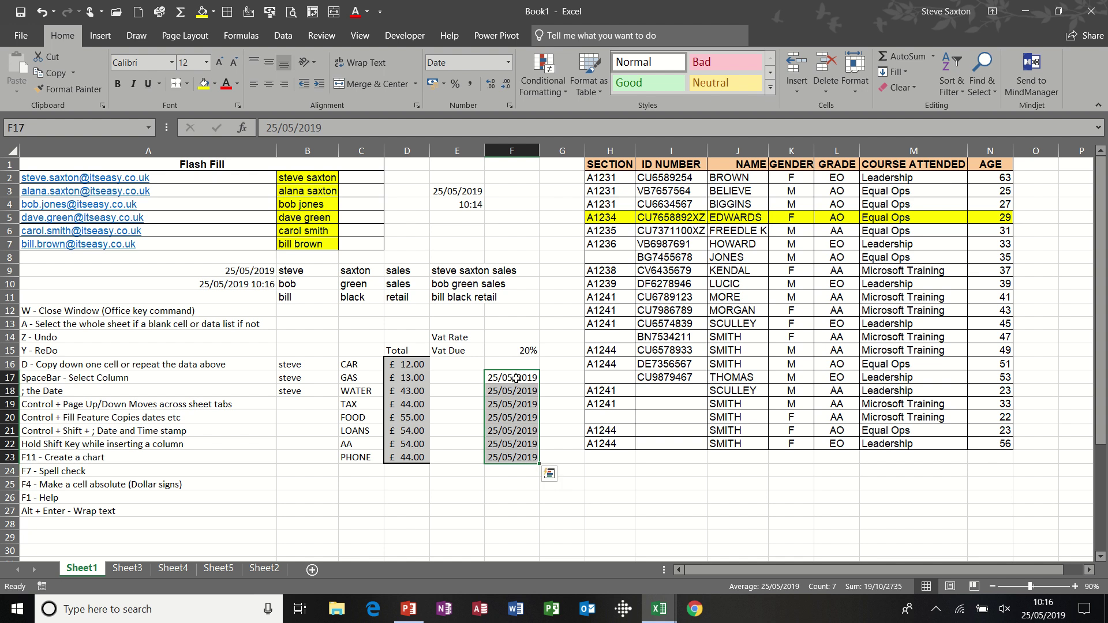
pyautogui.press('Delete')
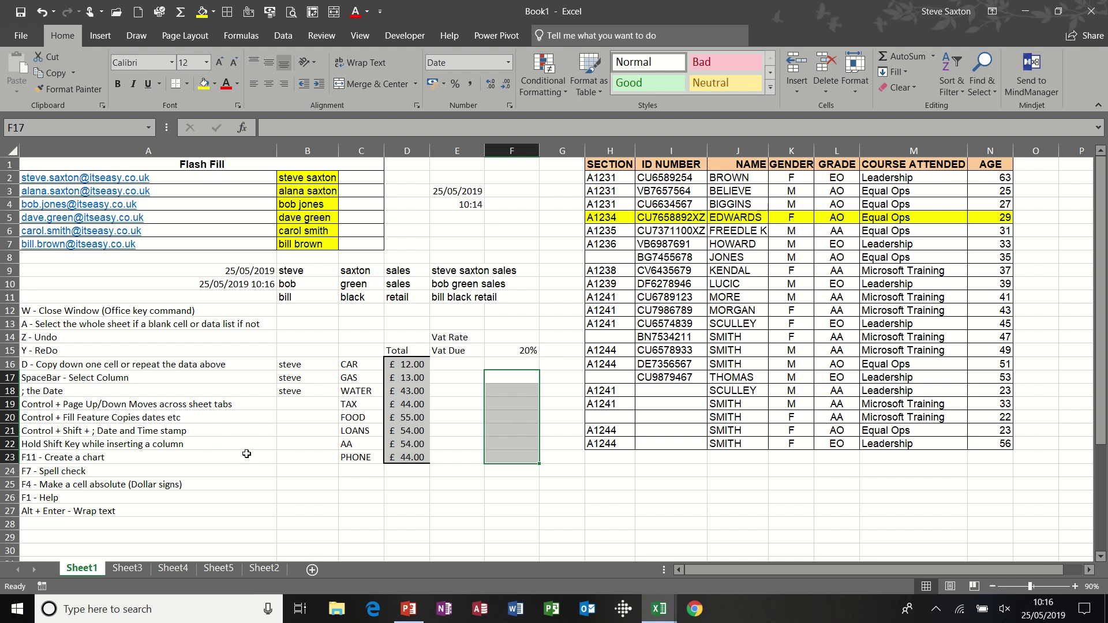
pyautogui.click(209, 460)
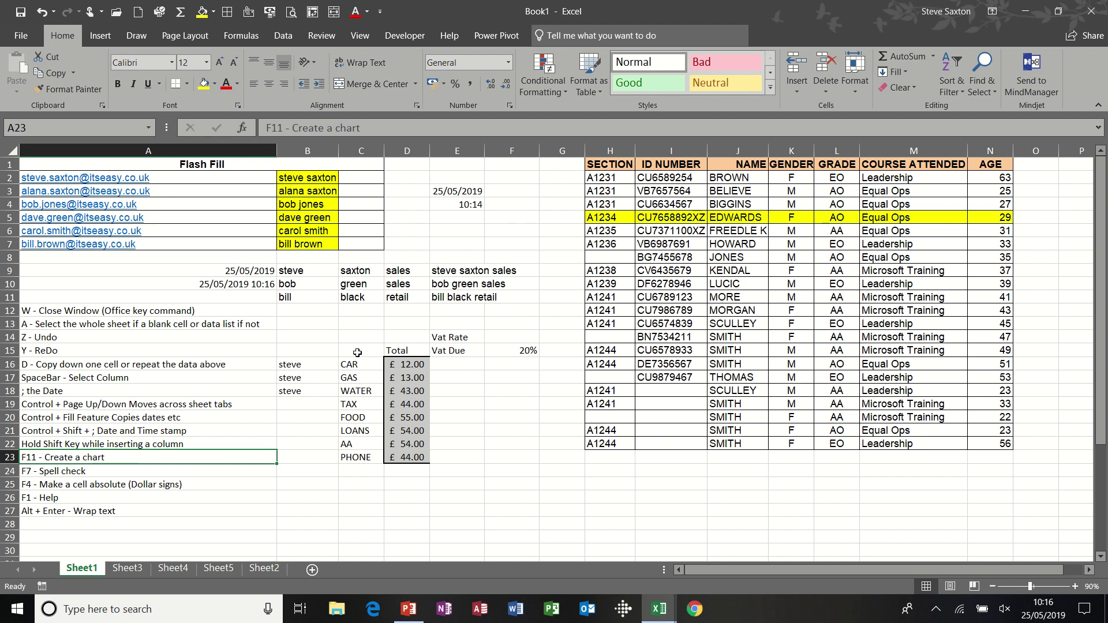
# - Create a column chart sheet, Chart2, from the CAR to PHONE totals in C15:D23
pyautogui.moveTo(355, 350); pyautogui.dragTo(404, 456)
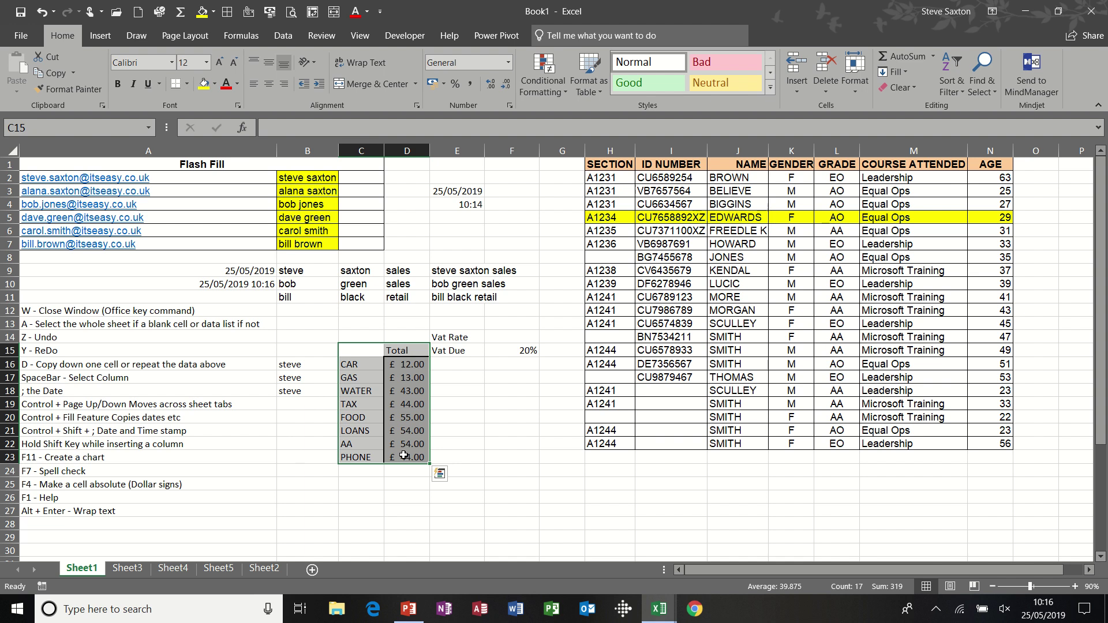
pyautogui.press('F11')
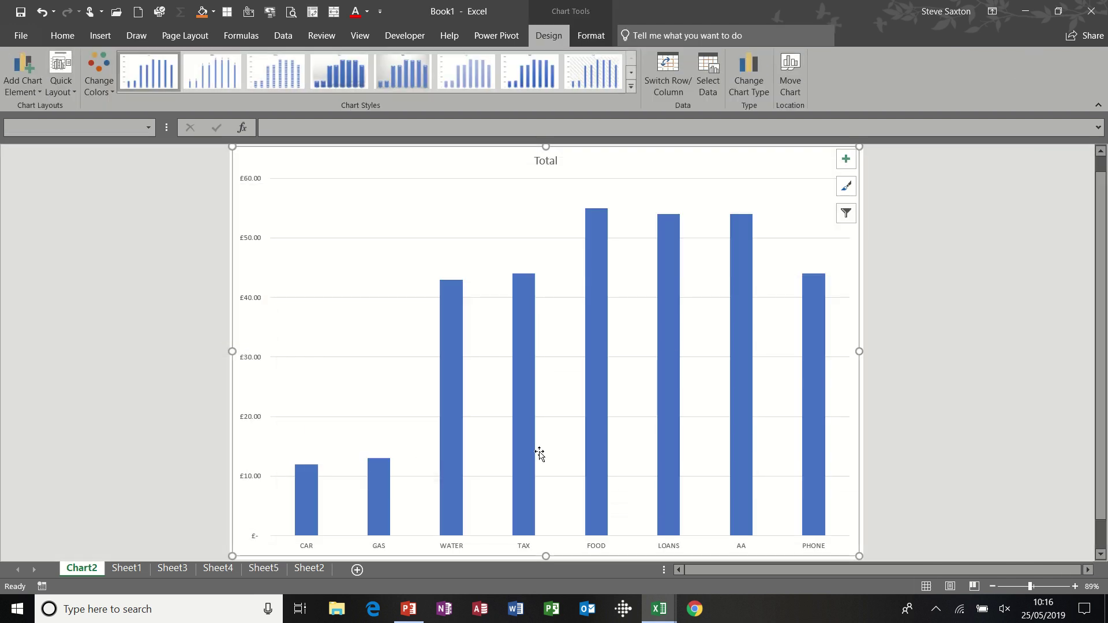
pyautogui.click(126, 568)
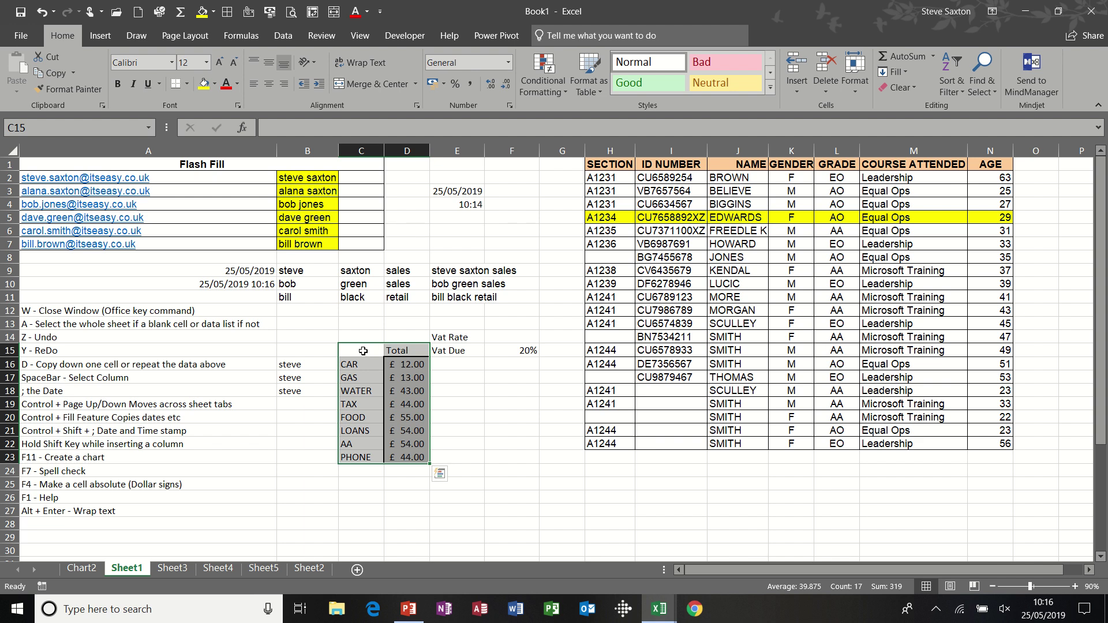
# - Build a second chart sheet, Chart3, from the same totals and return to Sheet1
pyautogui.moveTo(363, 351); pyautogui.dragTo(406, 465)
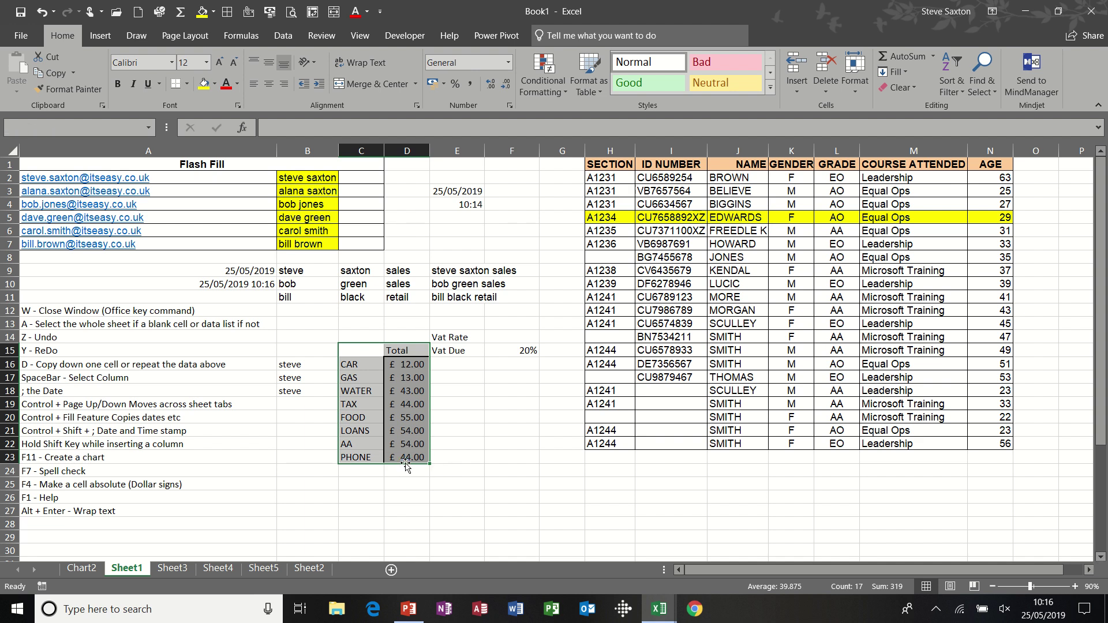
pyautogui.press('F11')
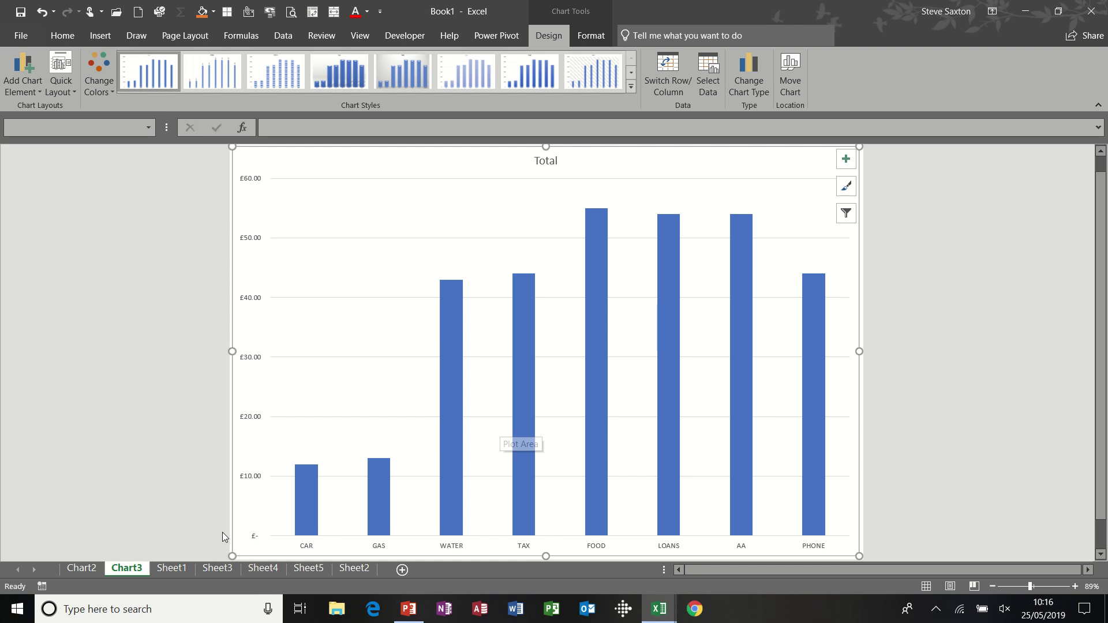
pyautogui.click(172, 568)
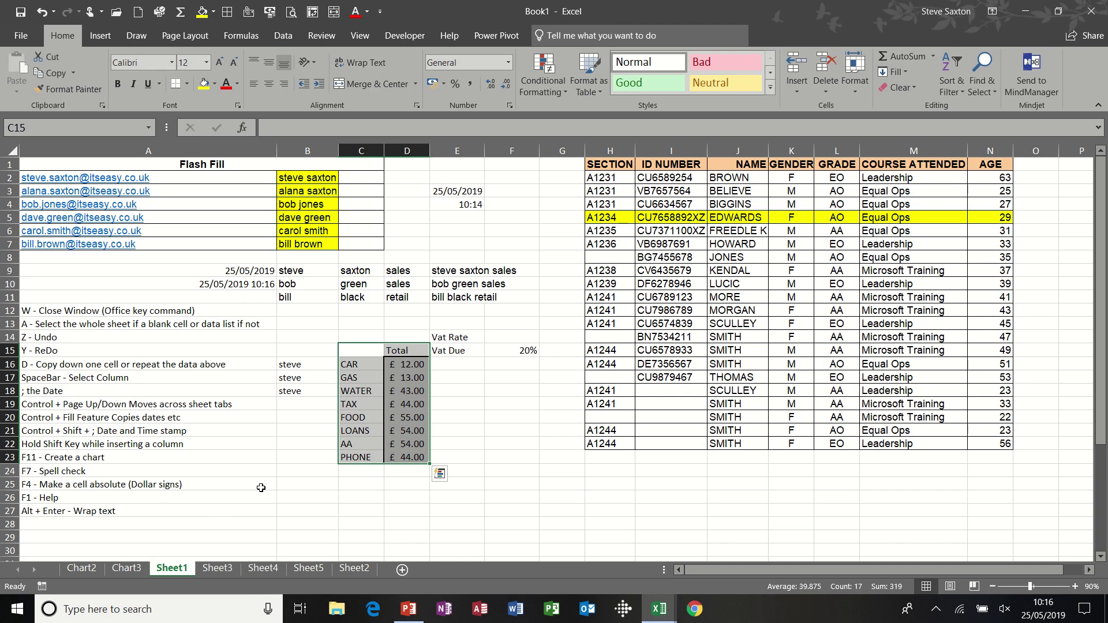
pyautogui.moveTo(357, 366); pyautogui.dragTo(356, 454)
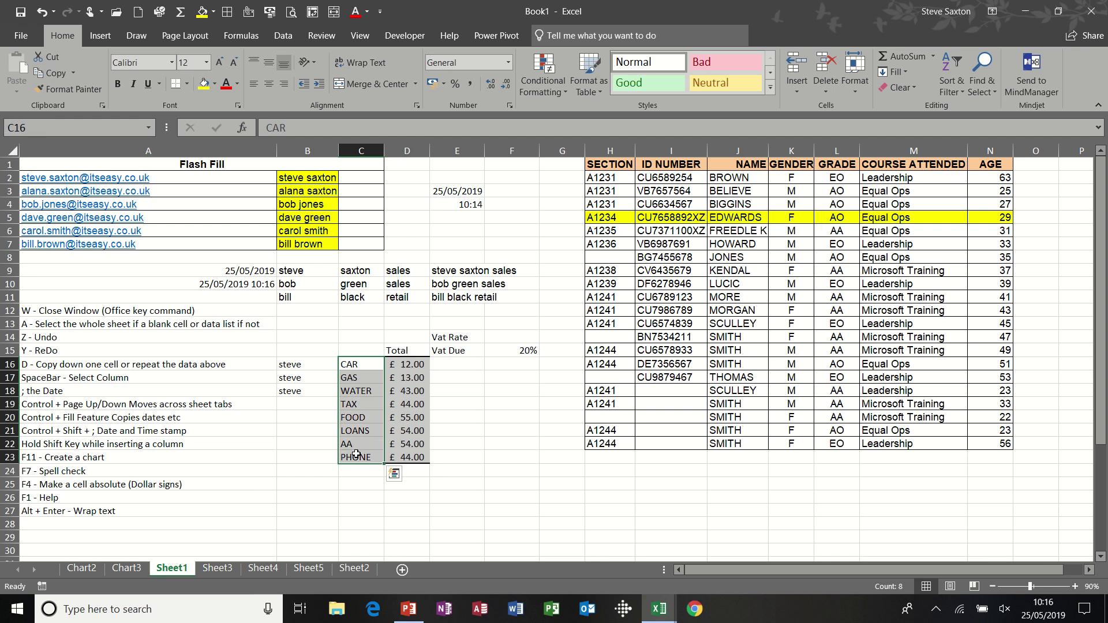
pyautogui.press('F7')
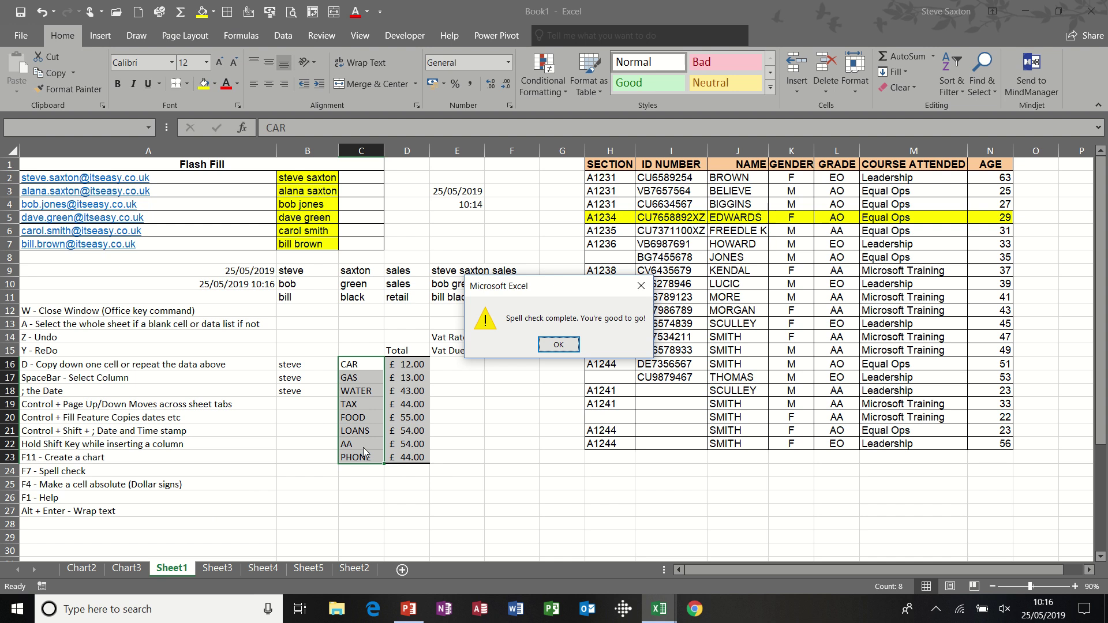
pyautogui.moveTo(560, 296); pyautogui.dragTo(538, 384)
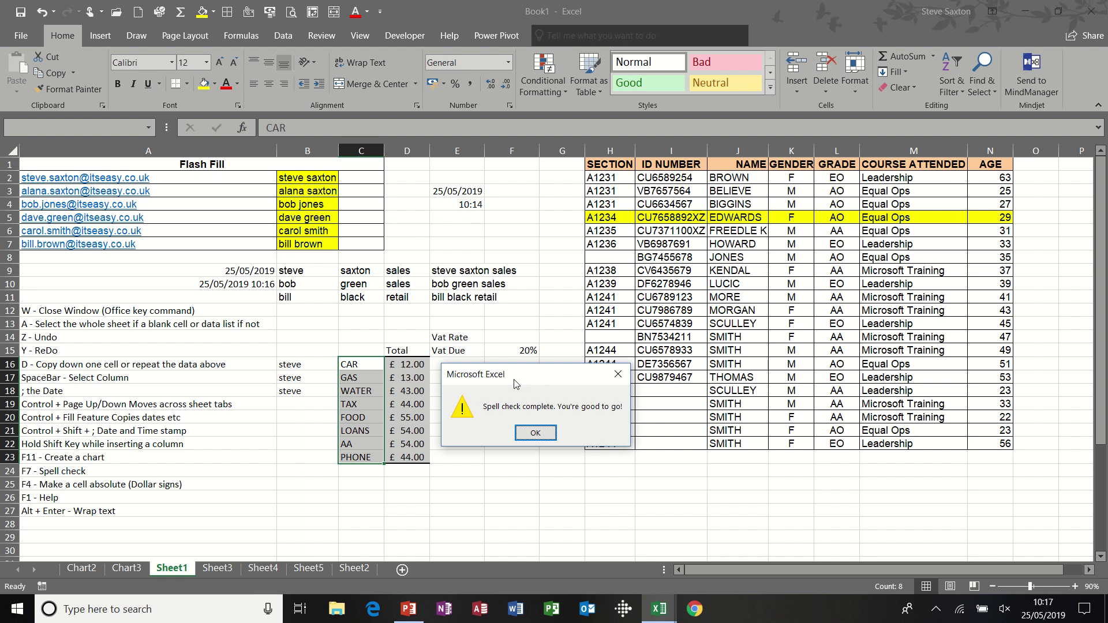
pyautogui.moveTo(529, 384); pyautogui.dragTo(495, 273)
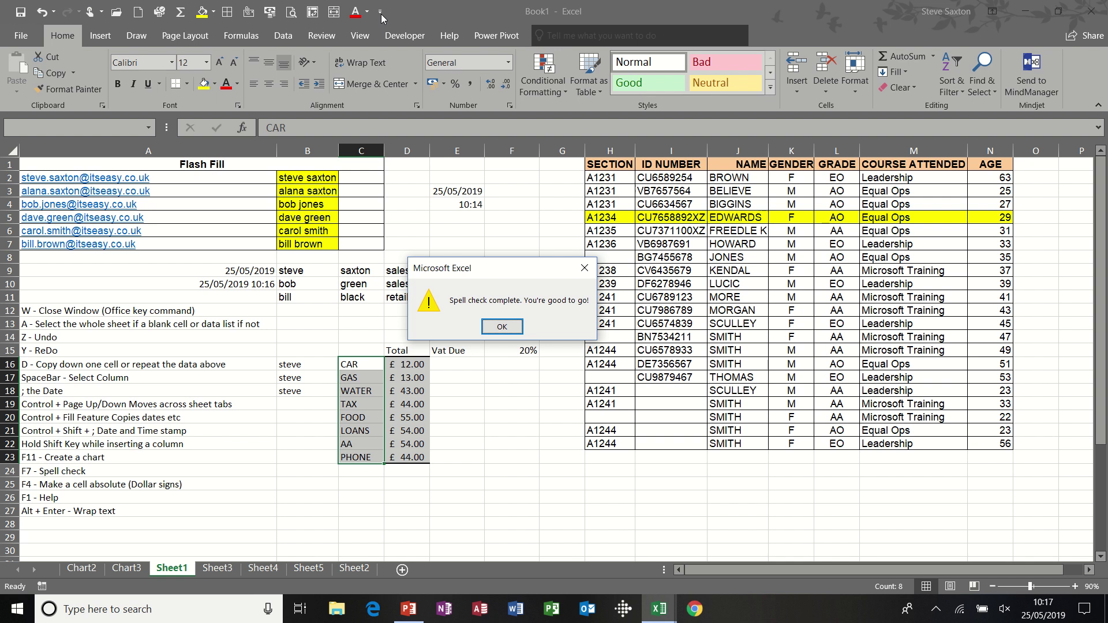
pyautogui.click(502, 327)
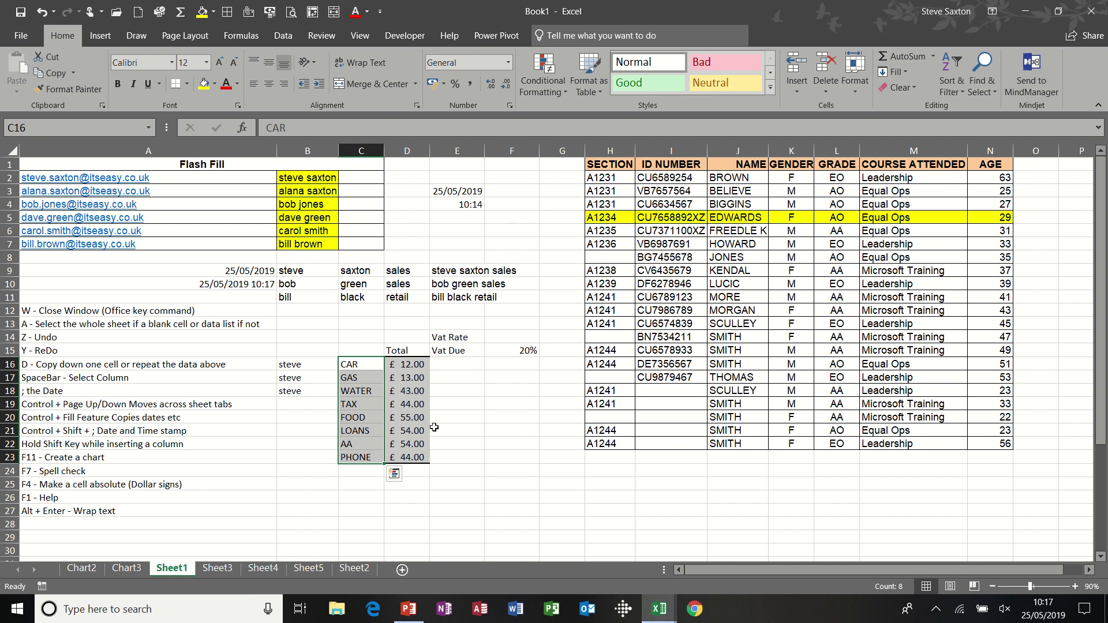
pyautogui.click(516, 349)
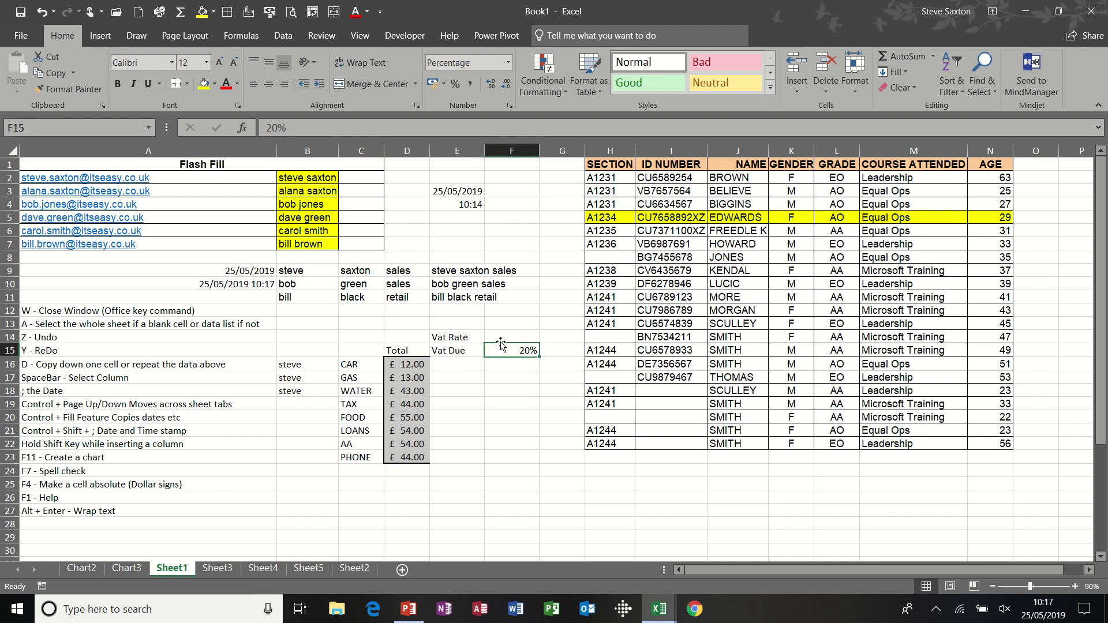
# - Move the Vat Rate label from E14 to F14
pyautogui.click(459, 364)
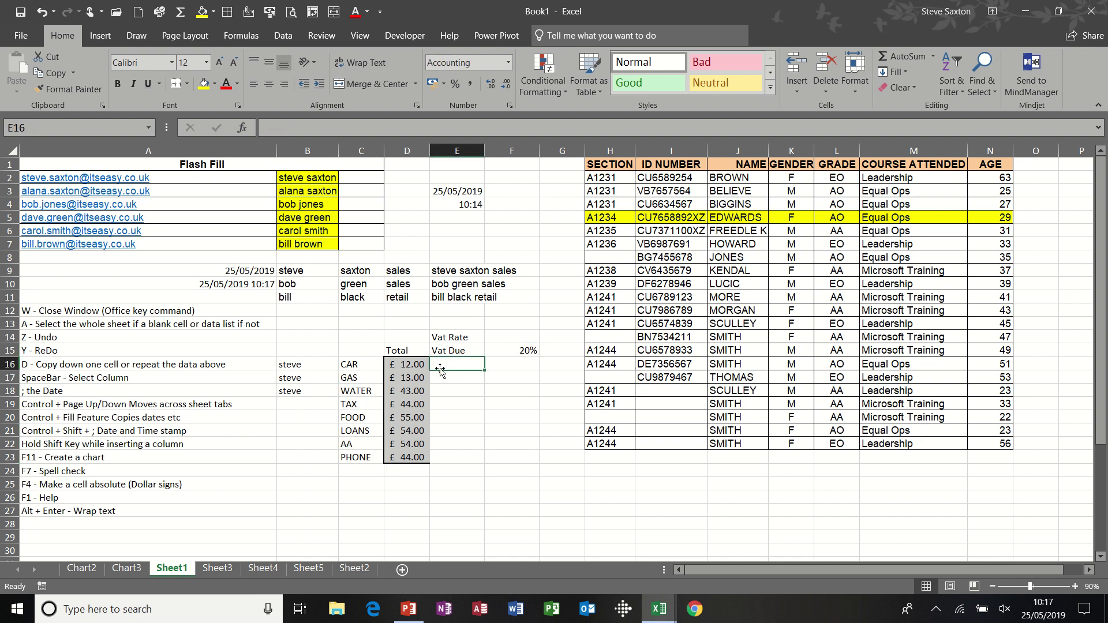
pyautogui.click(460, 339)
pyautogui.moveTo(461, 346); pyautogui.dragTo(515, 345)
# - Enter =D16*$F$15 in E16 and fill it down the Vat Due column to E23
pyautogui.click(464, 362)
pyautogui.write('=')
pyautogui.click(408, 366)
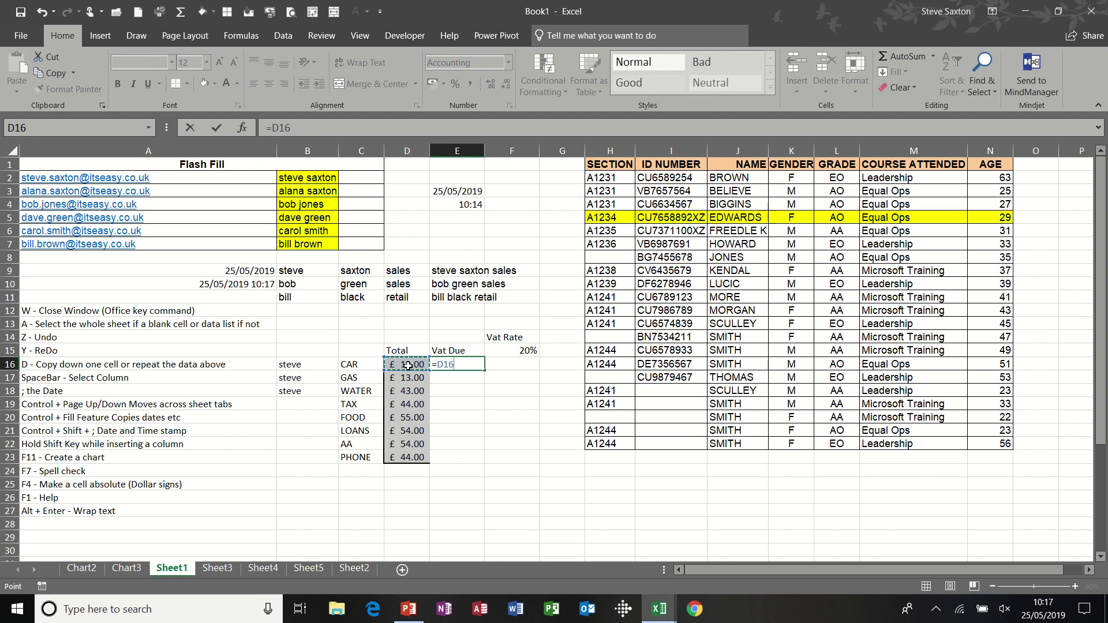
pyautogui.write('*')
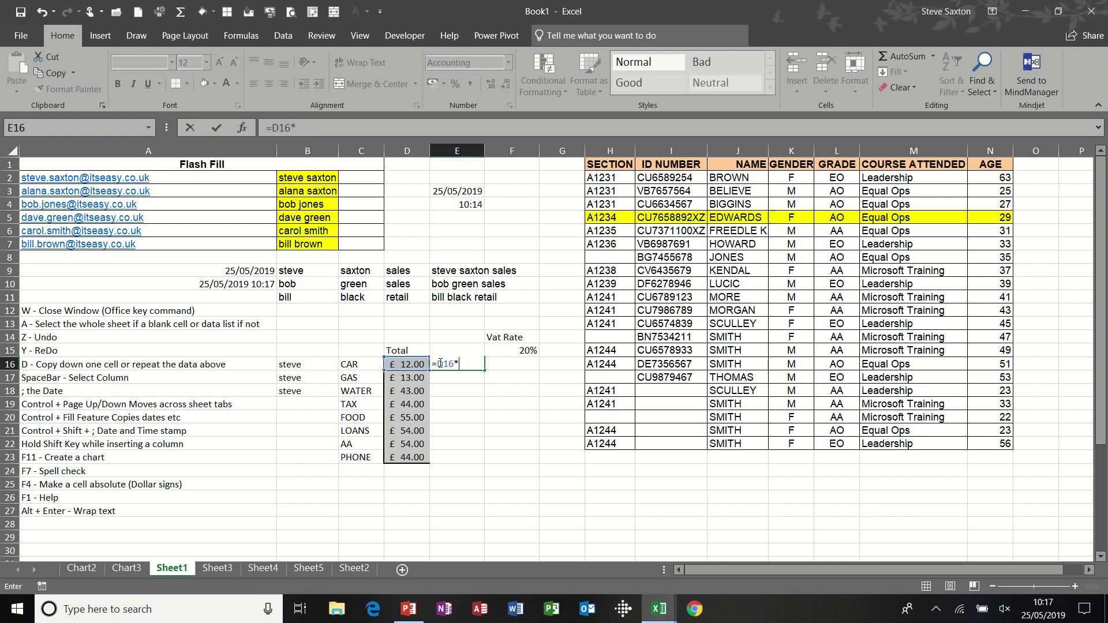
pyautogui.click(503, 351)
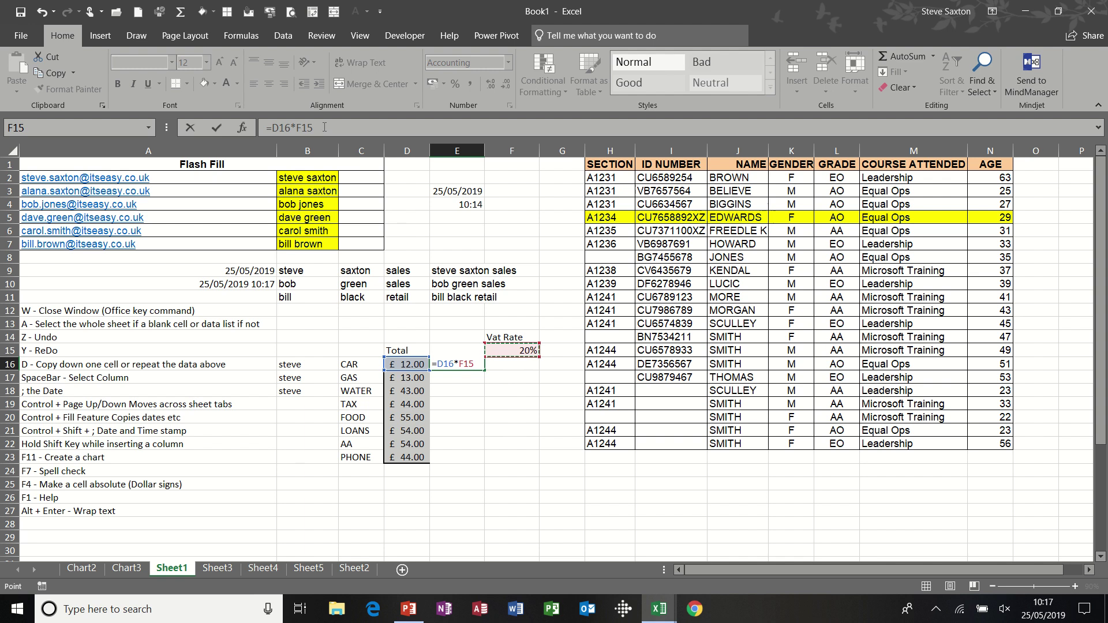
pyautogui.press('F4')
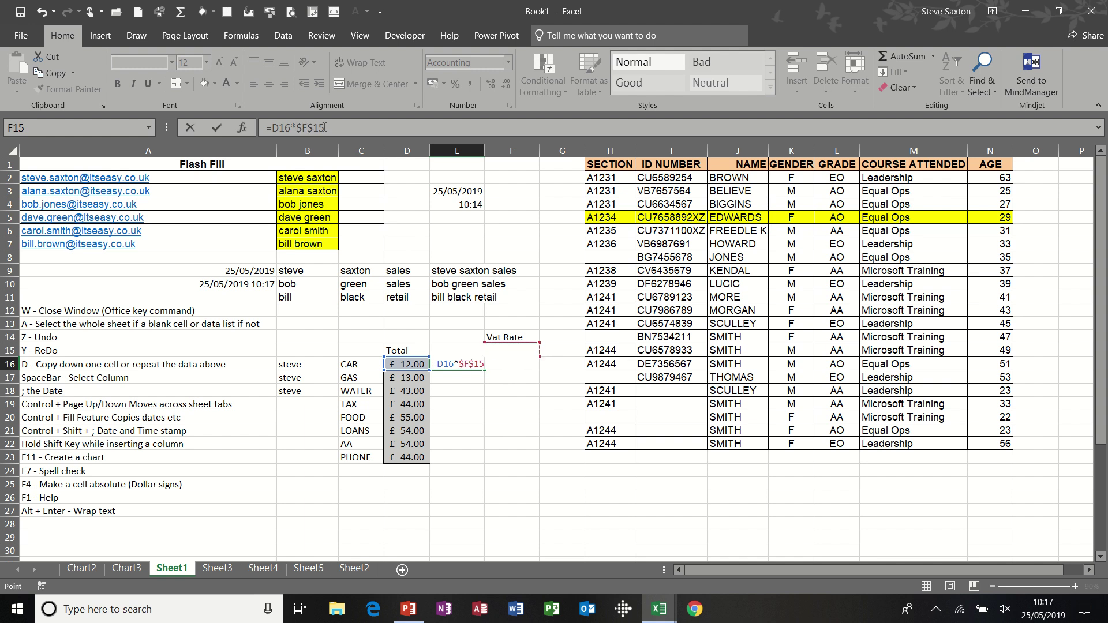
pyautogui.click(216, 127)
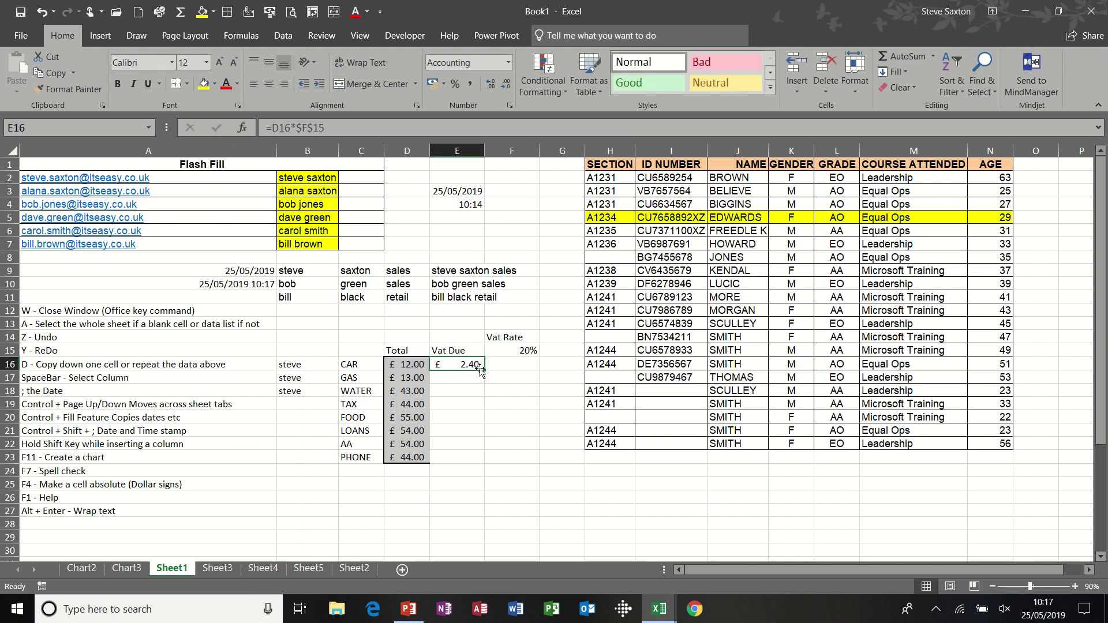
pyautogui.moveTo(485, 370); pyautogui.dragTo(485, 461)
pyautogui.click(456, 417)
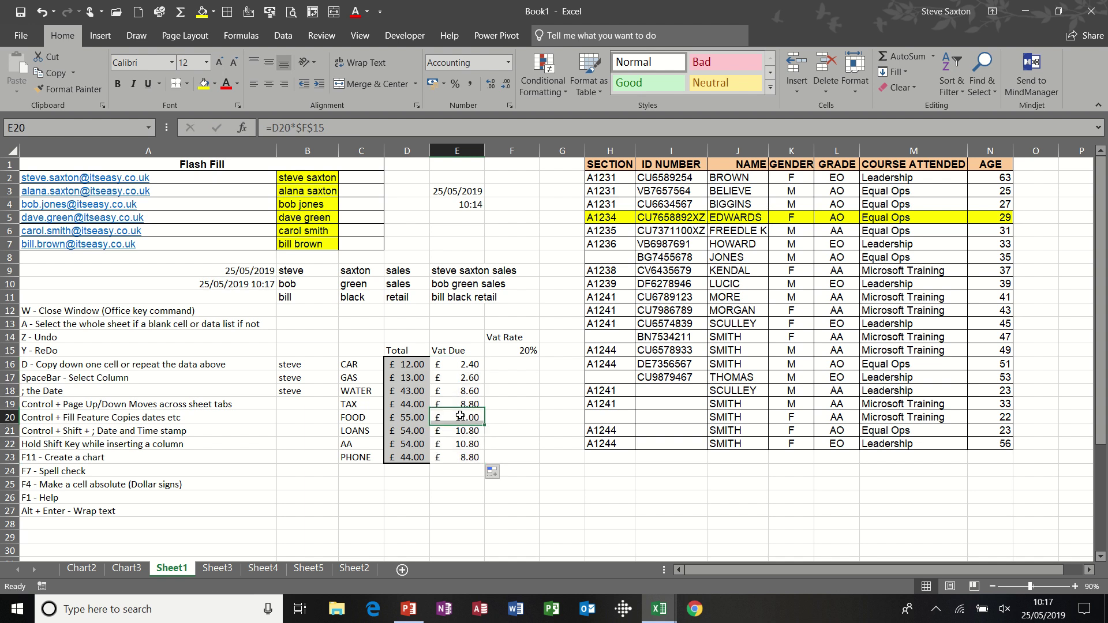
# - Change the Vat Rate in F15 to 25%, then to 15%, and check the recalculated Vat Due
pyautogui.click(519, 352)
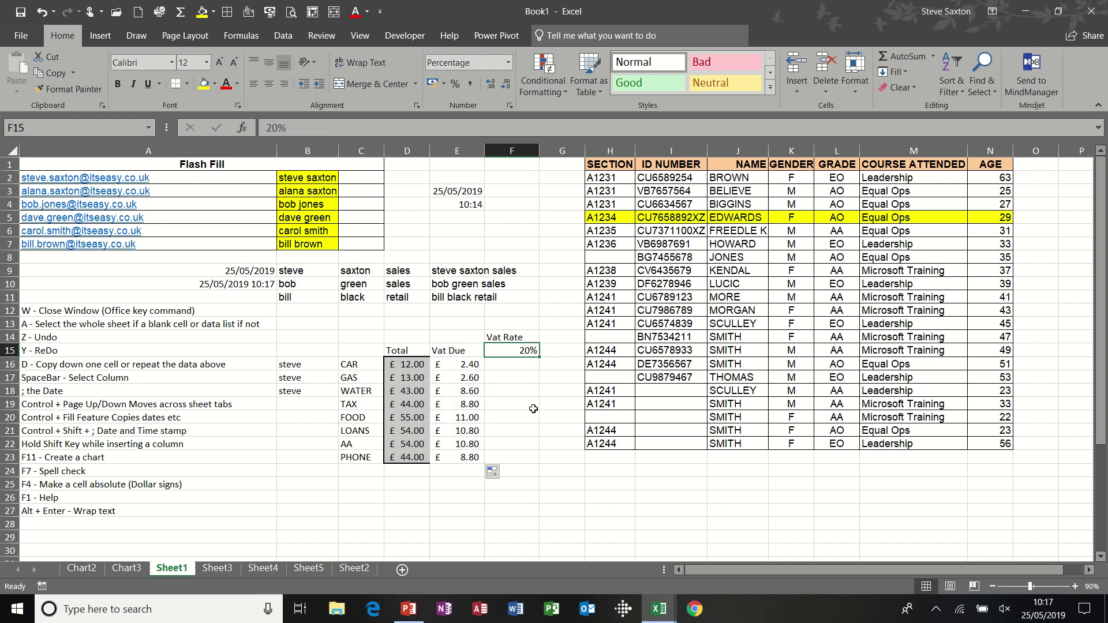
pyautogui.write('25%')
pyautogui.press('Return')
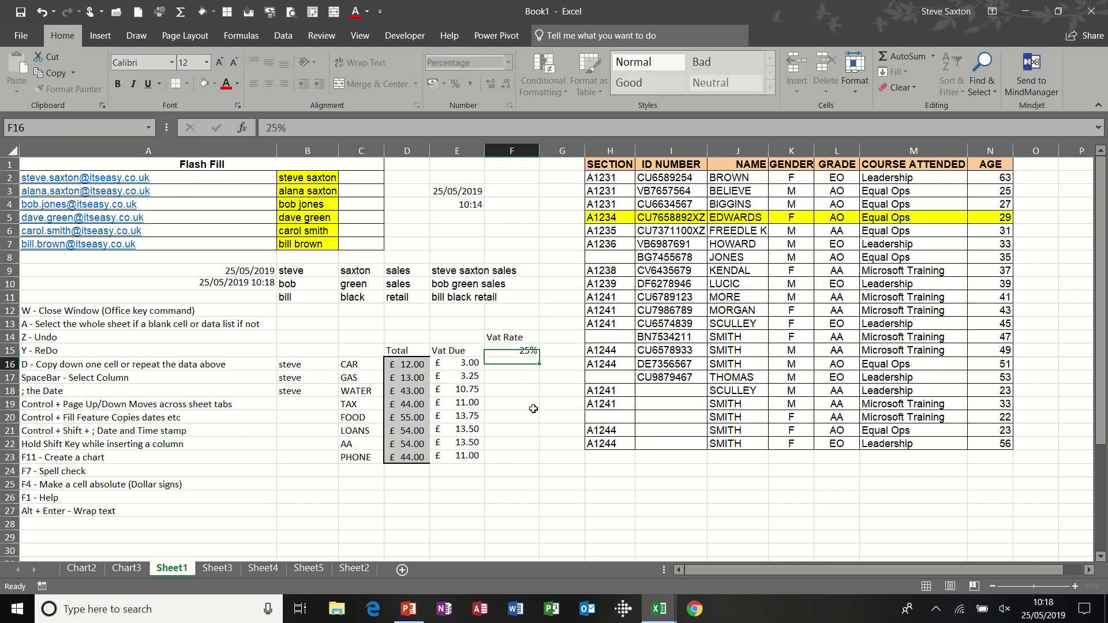
pyautogui.click(520, 352)
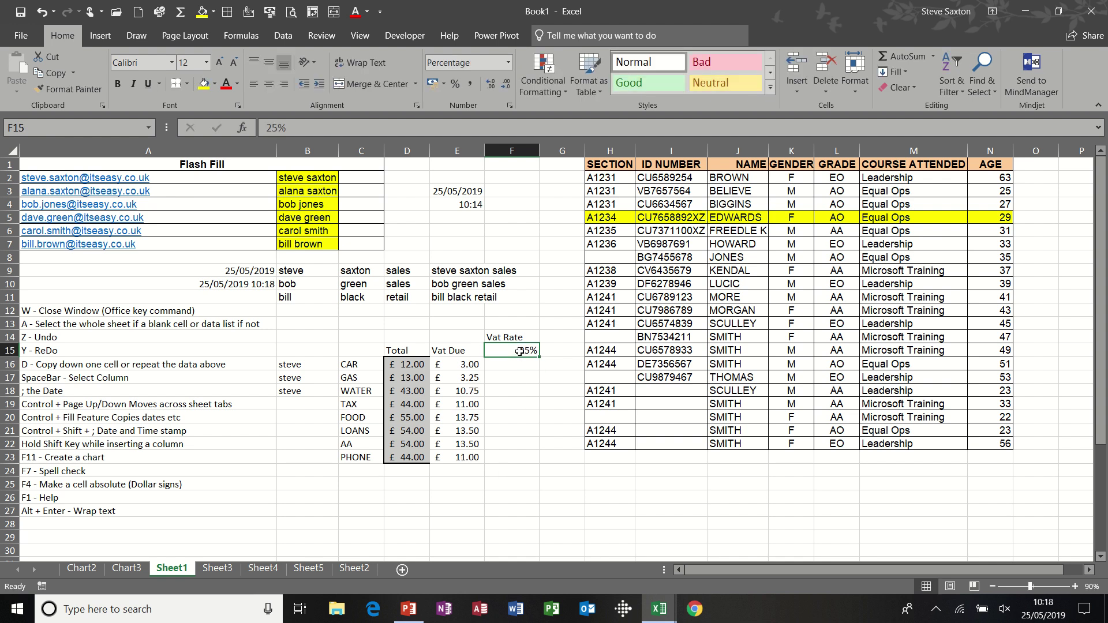
pyautogui.write('15%')
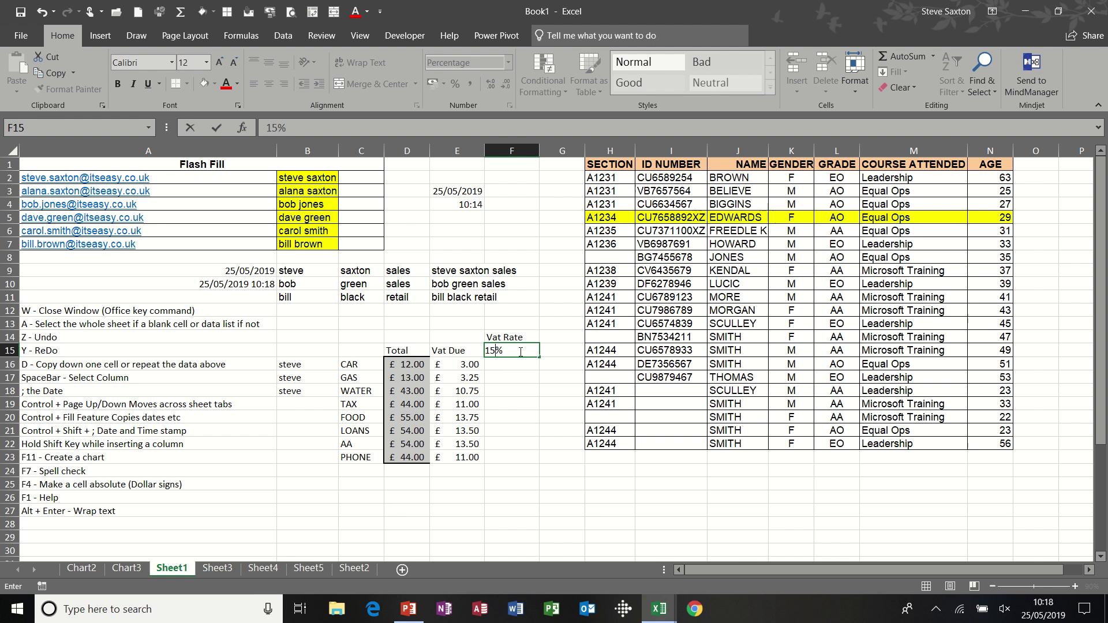
pyautogui.press('Return')
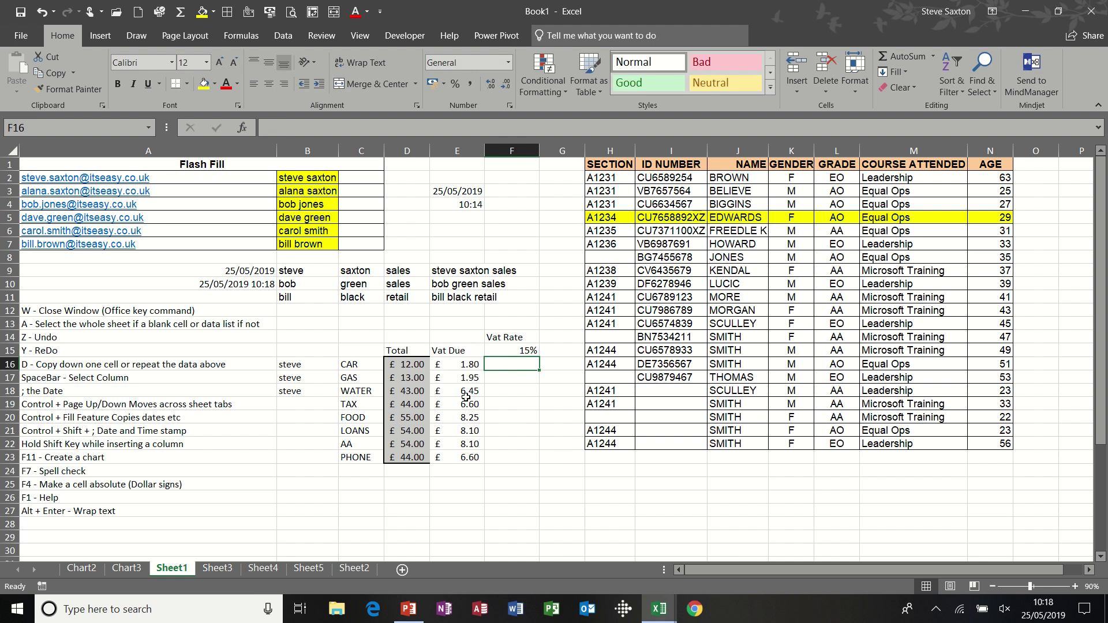
pyautogui.click(466, 398)
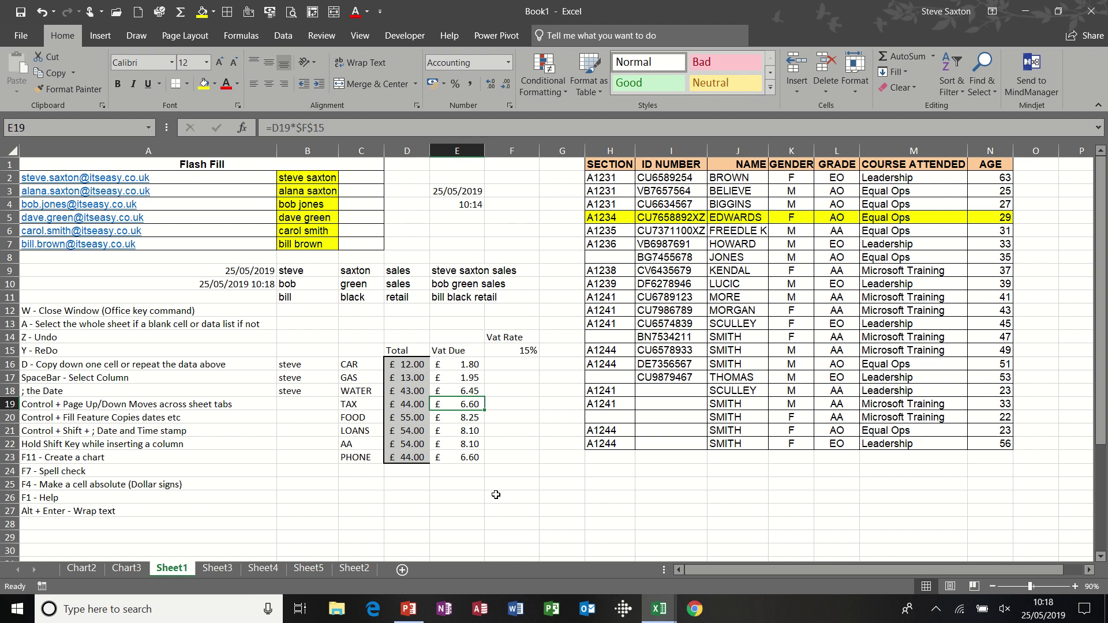
pyautogui.press('F1')
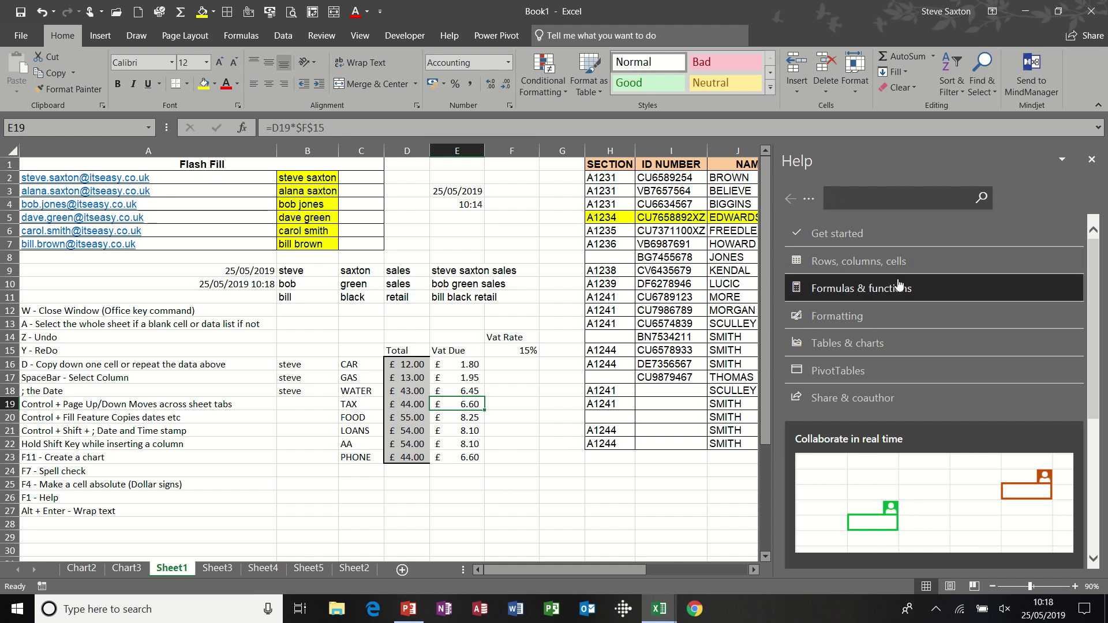
pyautogui.click(1093, 160)
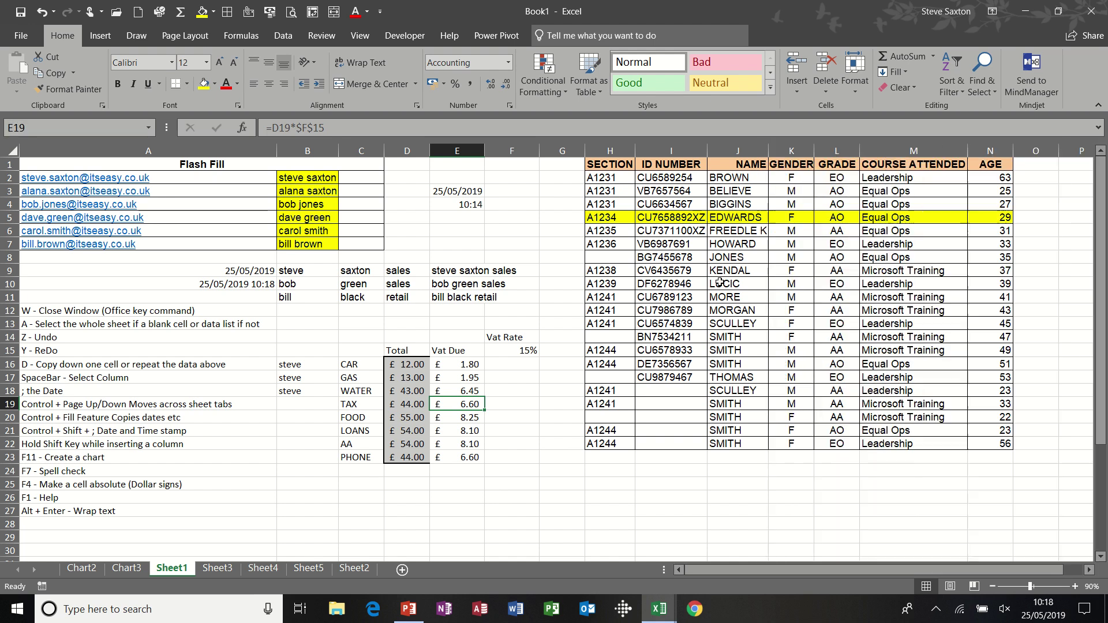
pyautogui.click(411, 488)
pyautogui.write('sfjfdkjdfj')
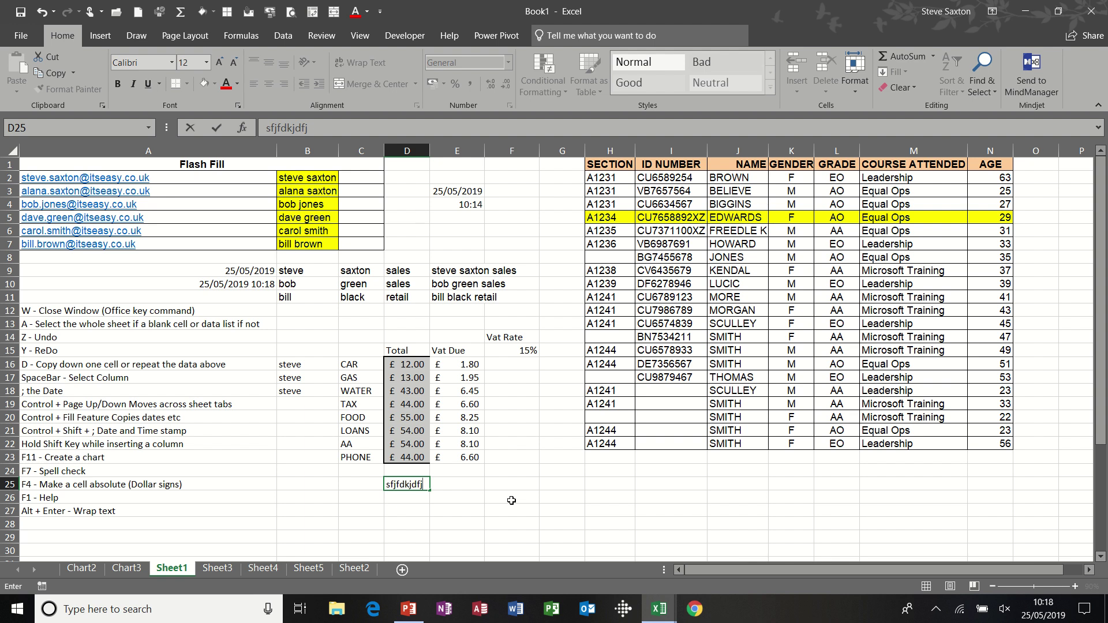
pyautogui.press('Return')
pyautogui.write('fjhbfjhbf')
pyautogui.press('Return')
pyautogui.write('dfkjhfhbd')
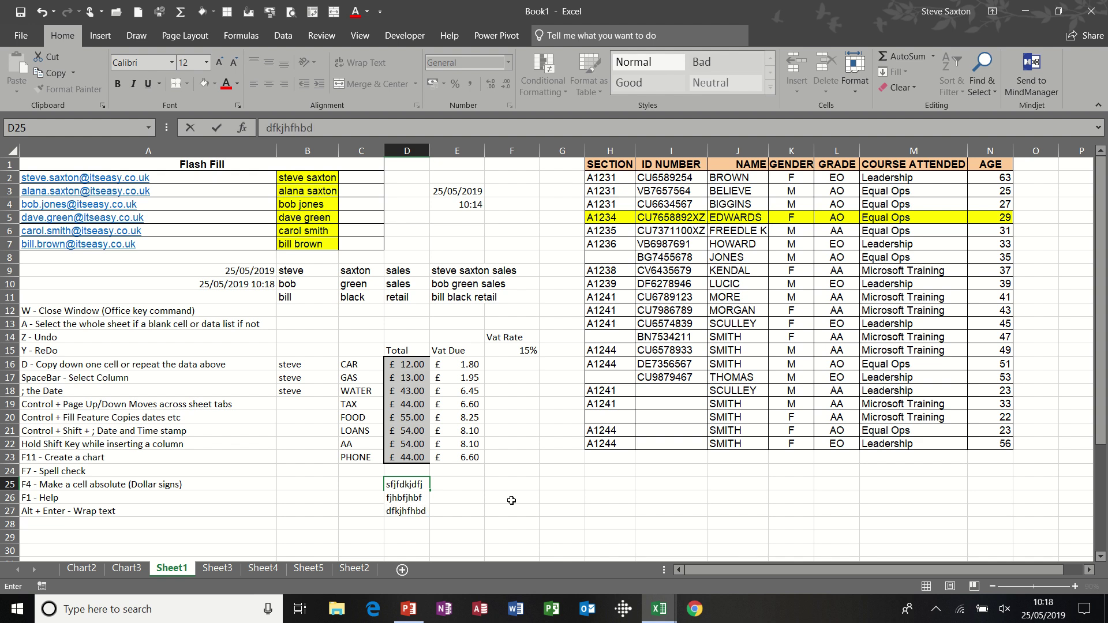
pyautogui.press('Return')
pyautogui.write('dfkjdf')
pyautogui.press('Return')
pyautogui.click(406, 505)
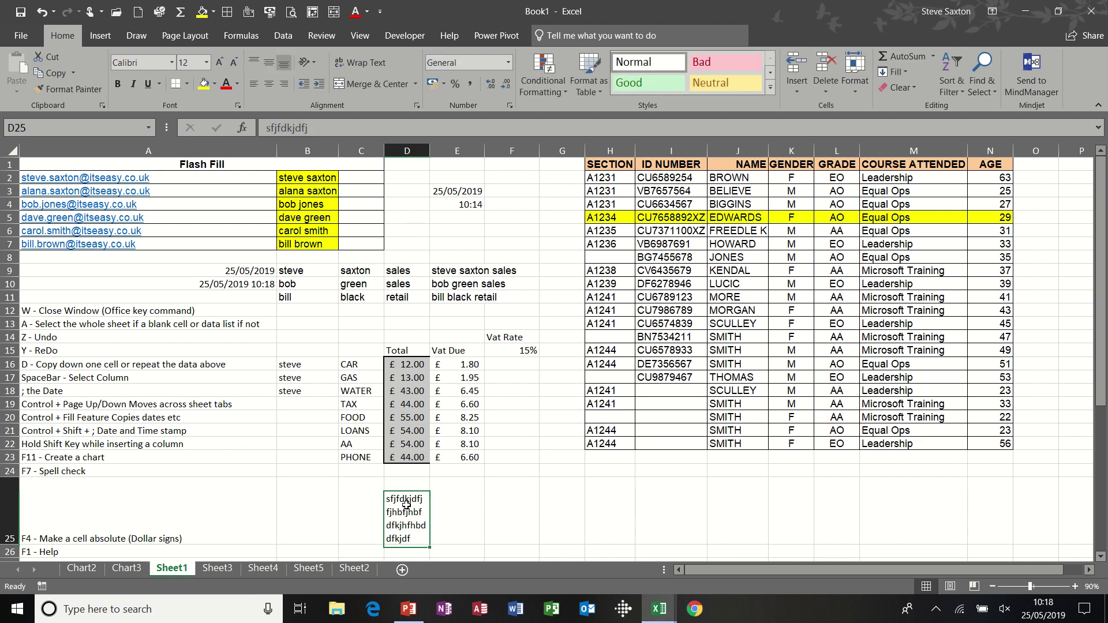
pyautogui.hotkey('ctrl', 'z')
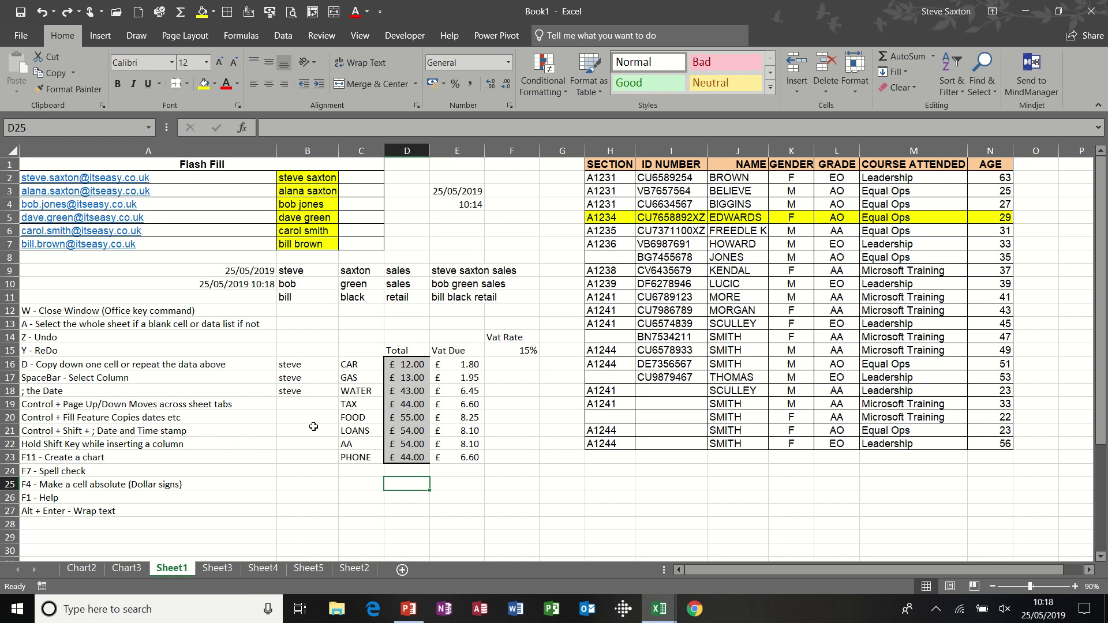
# - Drag the AGE column onto column J, then cancel the overwrite prompt
pyautogui.click(109, 444)
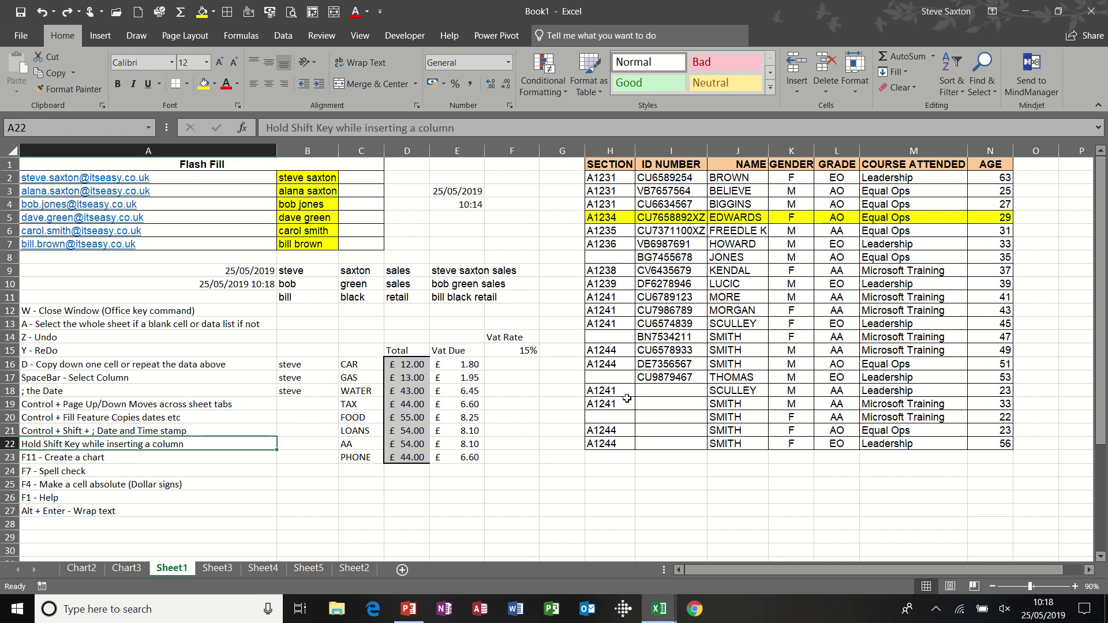
pyautogui.click(989, 150)
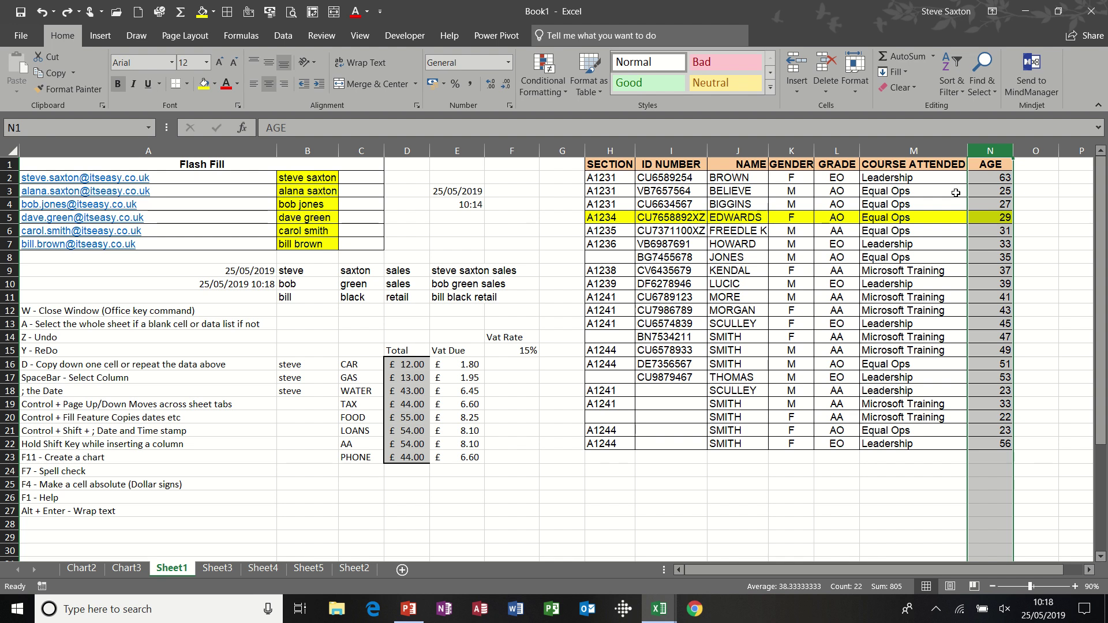
pyautogui.moveTo(969, 193); pyautogui.dragTo(618, 218)
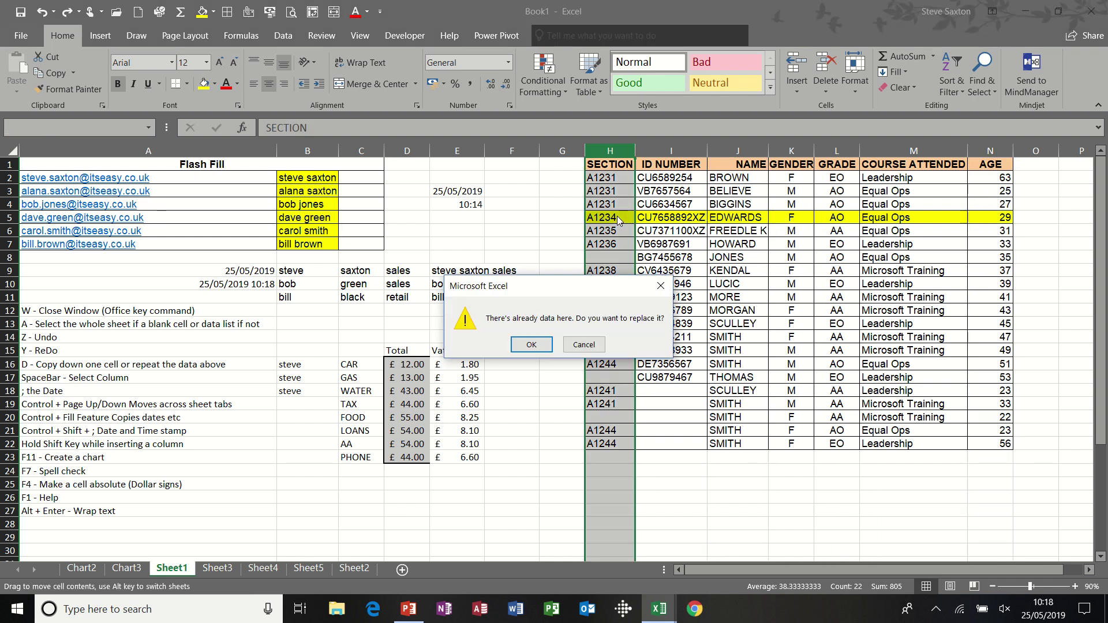
pyautogui.click(585, 345)
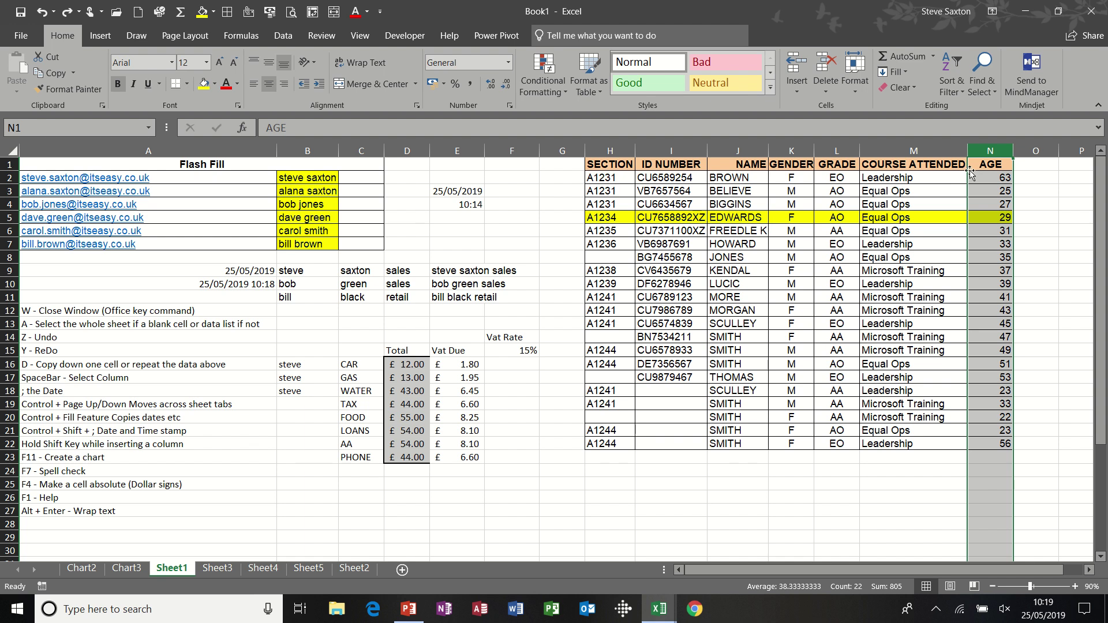
# - Shift-drag the AGE column to insert it between SECTION and ID NUMBER, in column I
pyautogui.moveTo(968, 173); pyautogui.dragTo(660, 204)
pyautogui.press('shift')
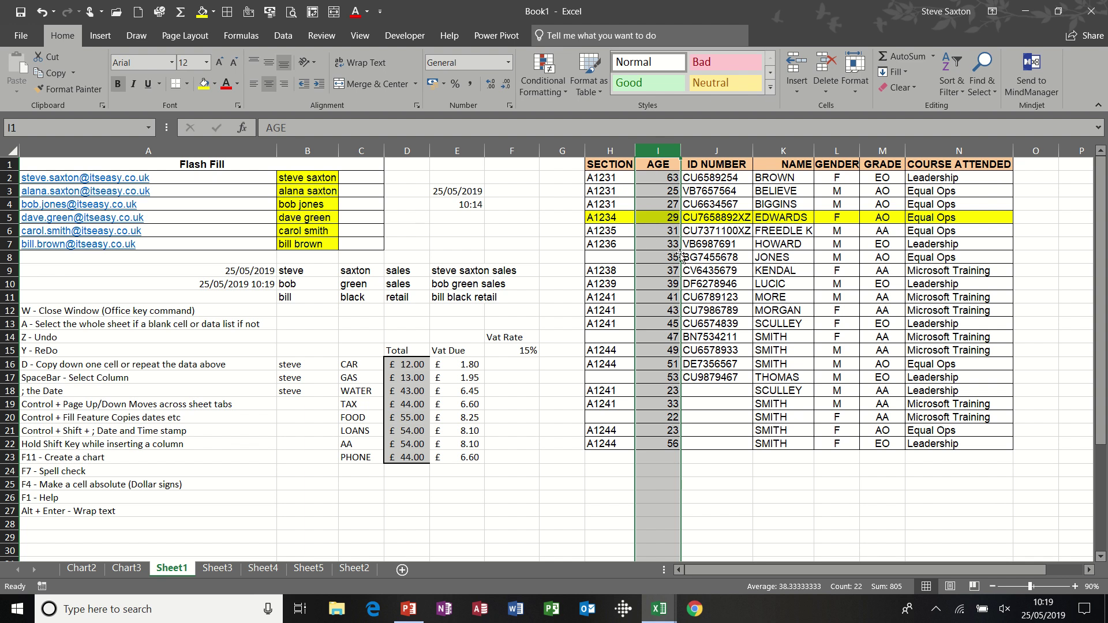
pyautogui.click(660, 257)
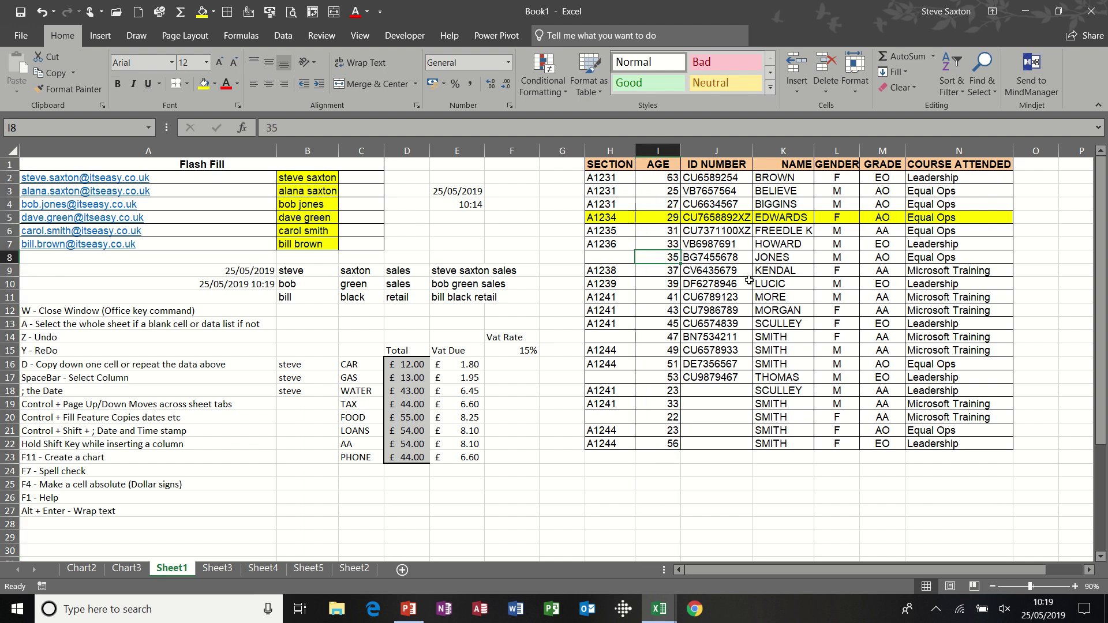